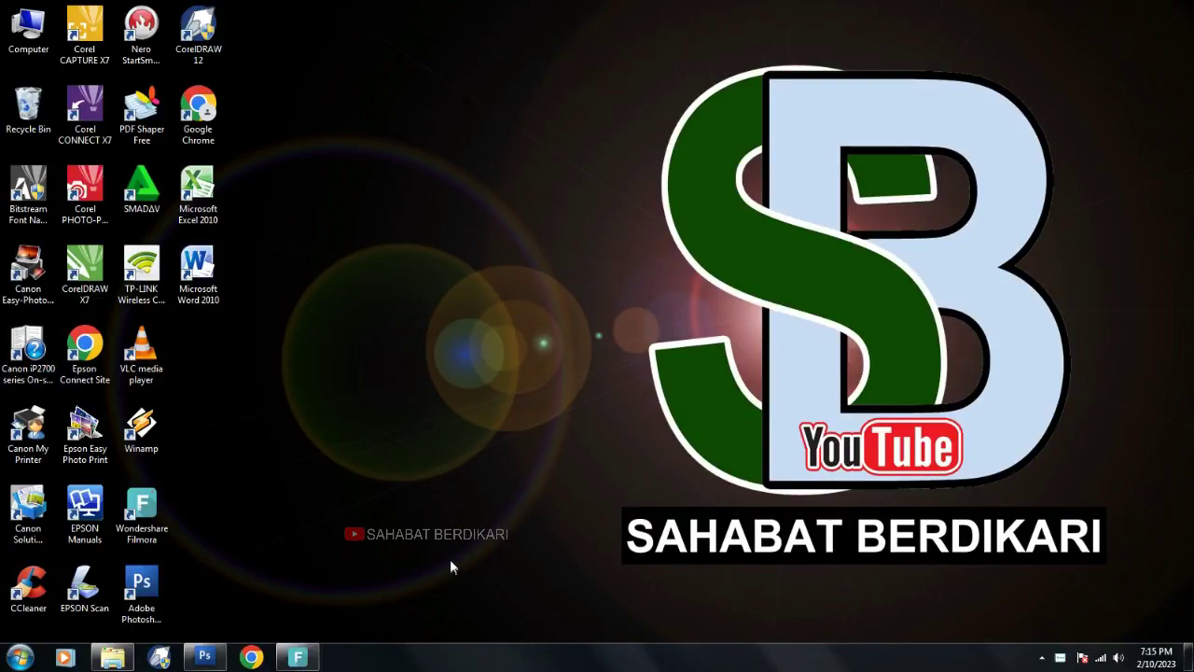
- Preview Pas Foto Sobek from Removable Disk (F:) in Photo Viewer, then drag it toward Photoshop
{"action": "left_click", "coordinate": [112, 657]}
{"action": "mouse_move", "coordinate": [425, 140]}
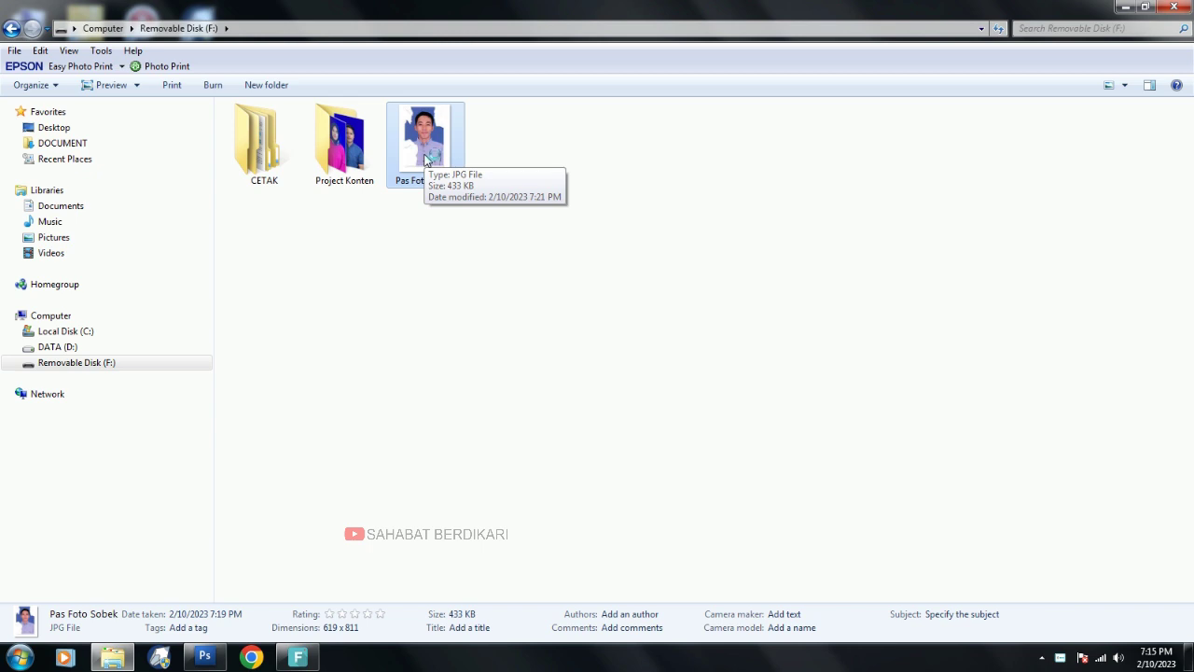
{"action": "double_click", "coordinate": [425, 158]}
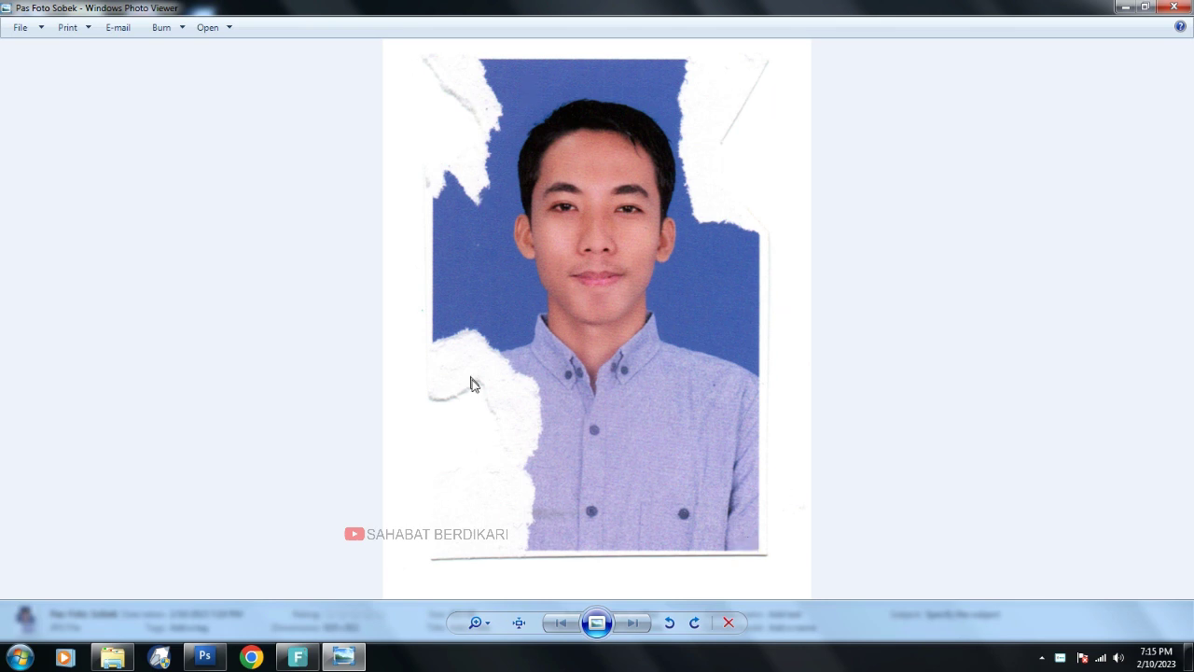
{"action": "left_click", "coordinate": [1174, 6]}
{"action": "left_click_drag", "start_coordinate": [437, 177], "coordinate": [169, 278]}
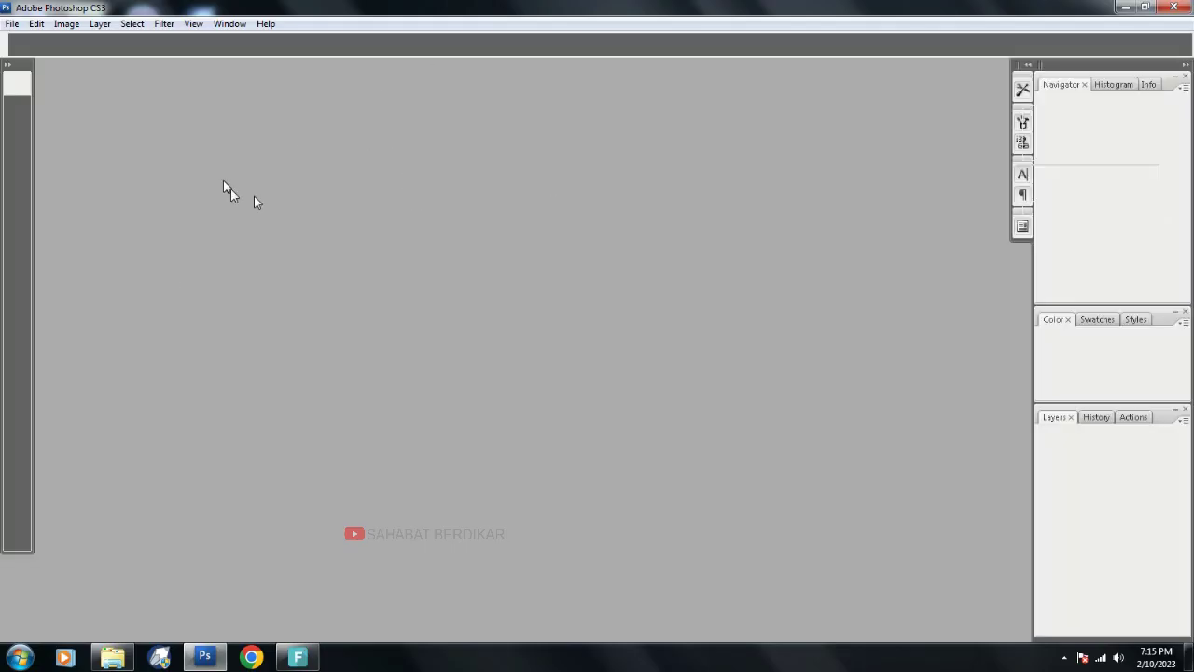
- Drop Pas Foto Sobek.jpg into Photoshop to open it and centre its document window
{"action": "left_click_drag", "start_coordinate": [224, 184], "coordinate": [122, 585]}
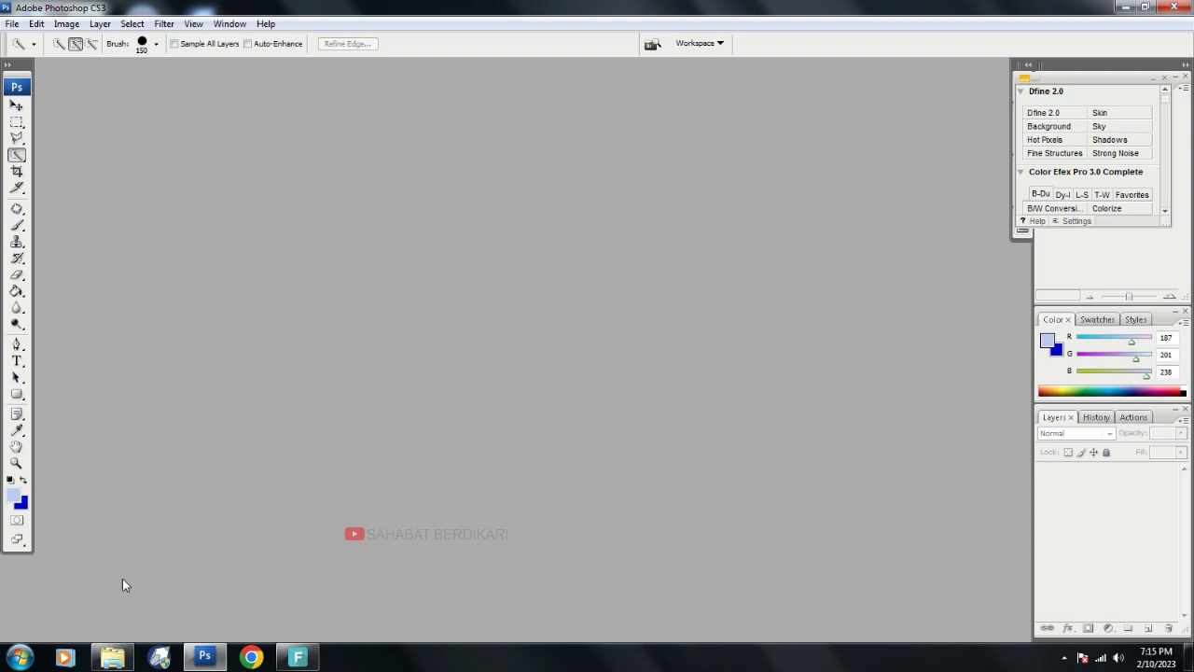
{"action": "left_click", "coordinate": [112, 657]}
{"action": "left_click_drag", "start_coordinate": [425, 144], "coordinate": [389, 274]}
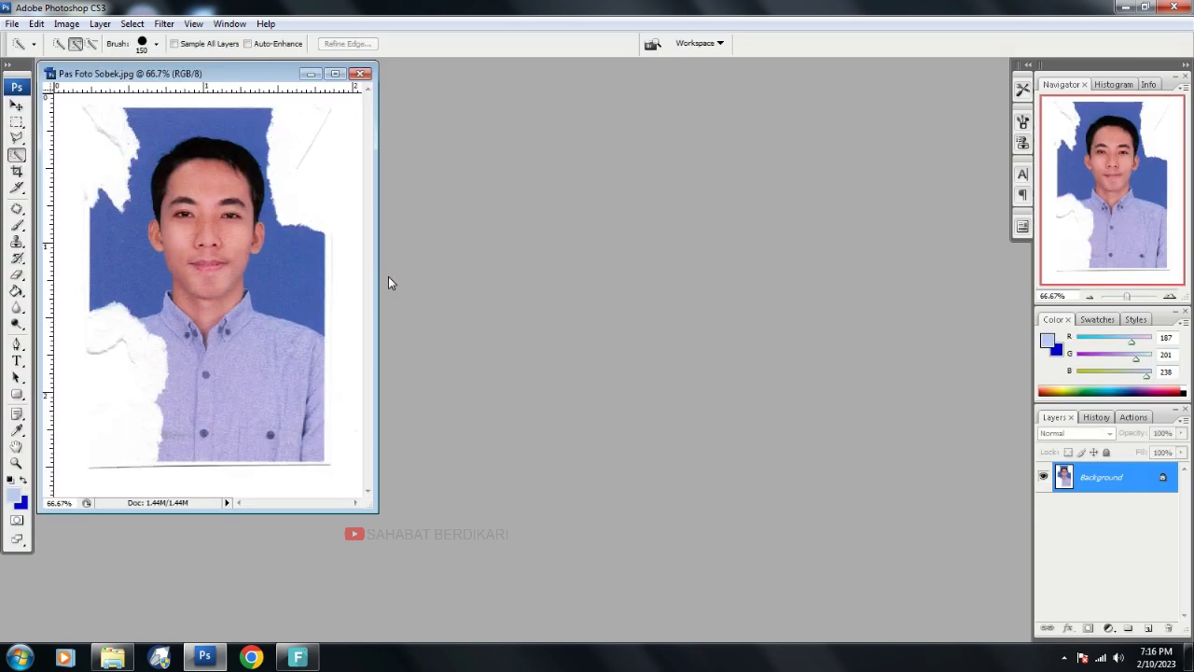
{"action": "mouse_move", "coordinate": [187, 73]}
{"action": "left_mouse_down"}
{"action": "mouse_move", "coordinate": [435, 99]}
{"action": "mouse_move", "coordinate": [394, 98]}
{"action": "left_mouse_up"}
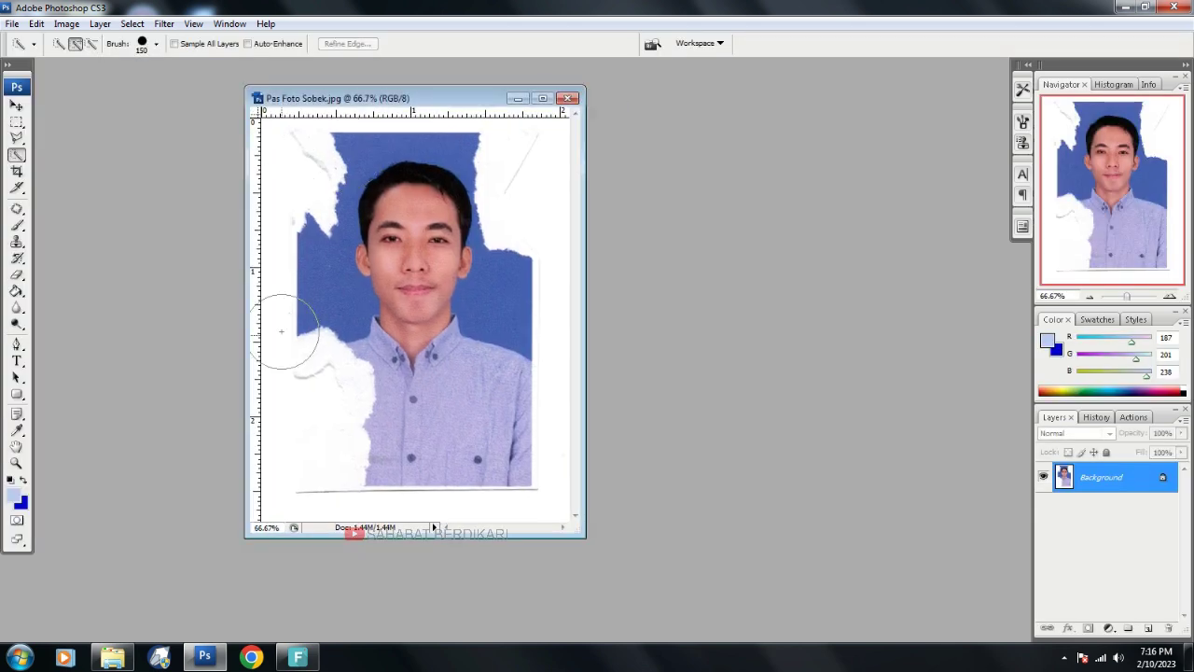
{"action": "left_click", "coordinate": [16, 171]}
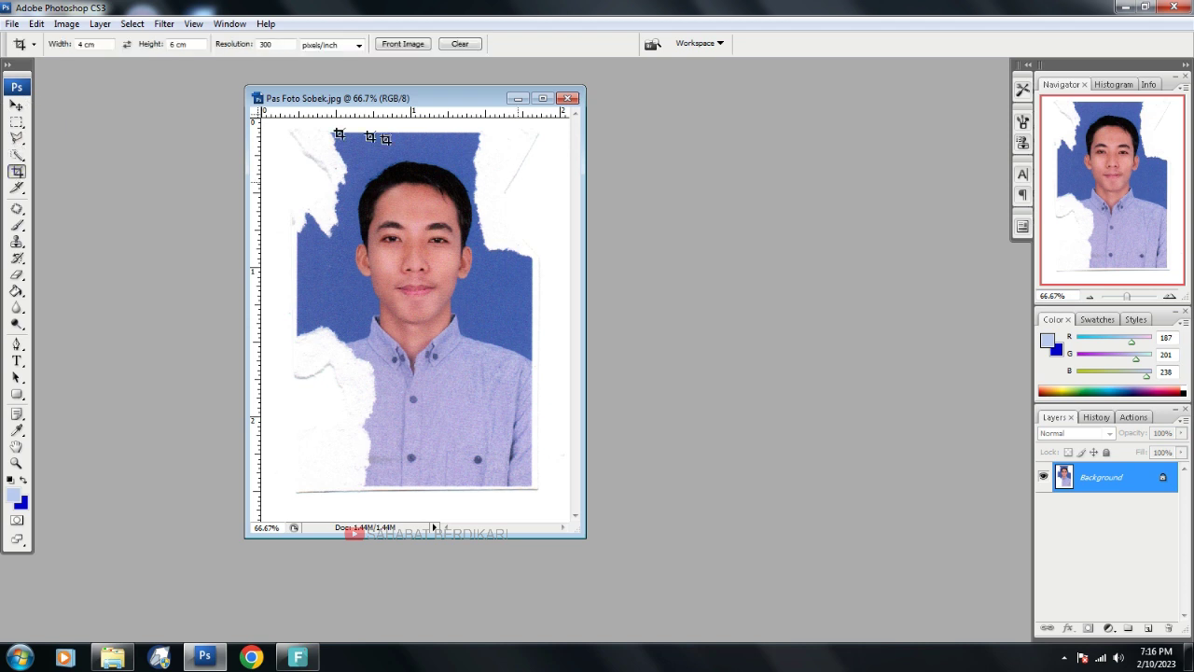
- Zoom the photo to actual size in full-screen view with menus and pan it into view
{"action": "left_click", "coordinate": [17, 106]}
{"action": "key", "text": "ctrl+plus"}
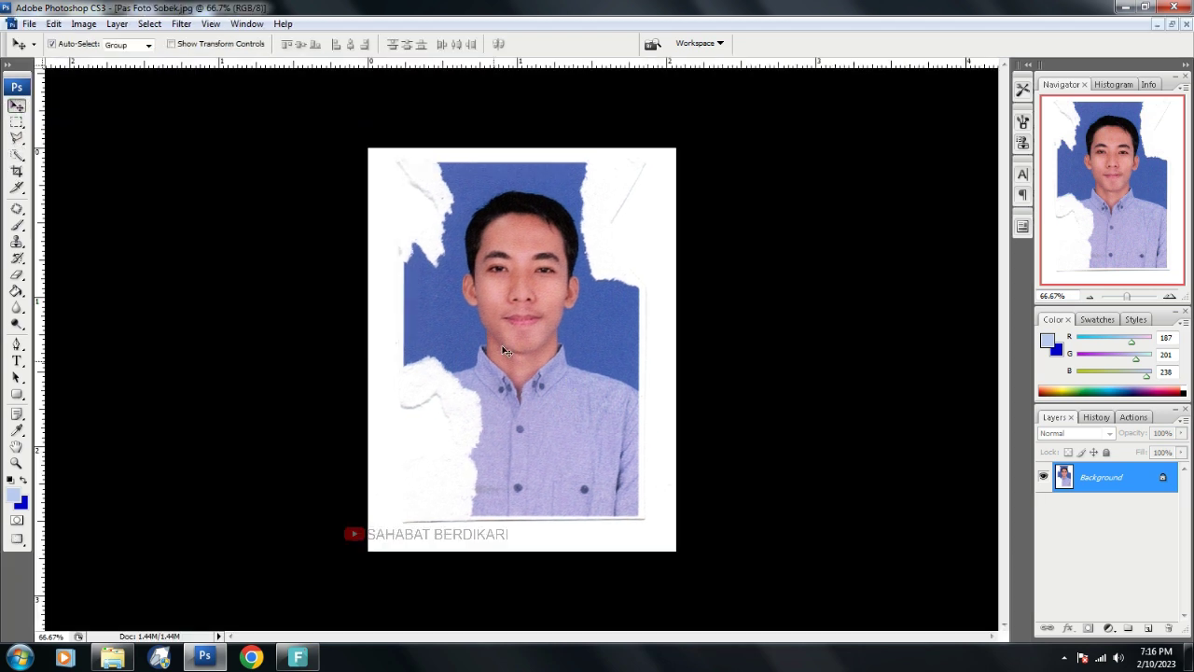
{"action": "key", "text": "f"}
{"action": "left_click_drag", "start_coordinate": [509, 210], "coordinate": [500, 165]}
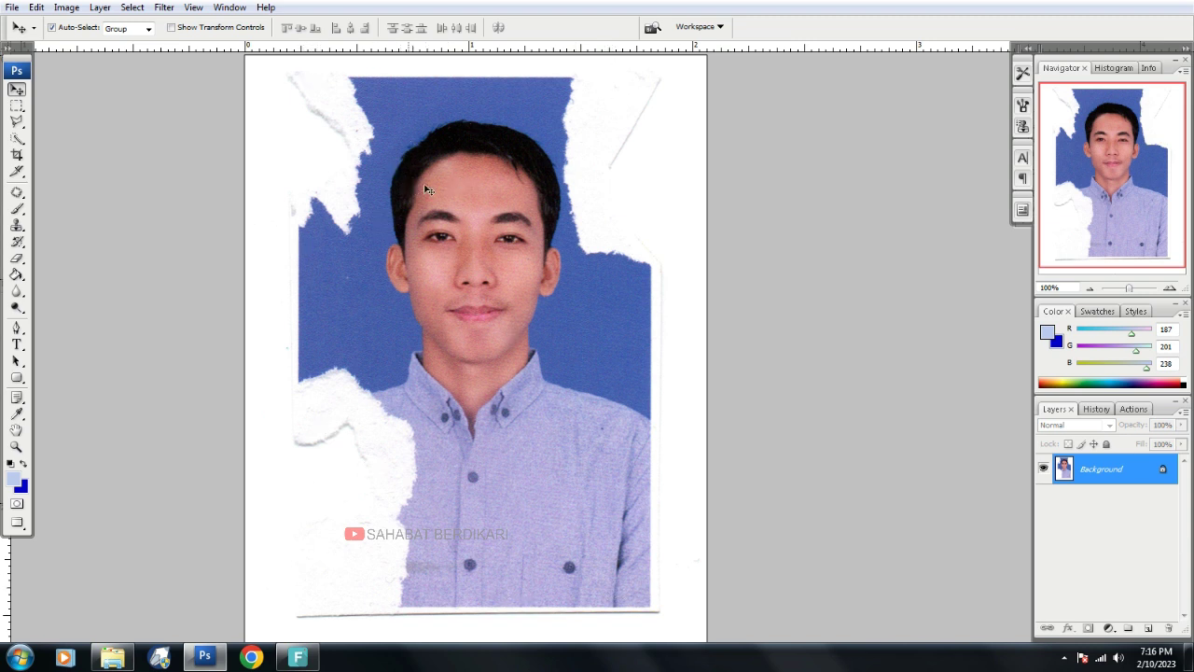
- Crop the photo to 4 × 6 cm at 300 ppi inside the white paper border
{"action": "left_click", "coordinate": [16, 156]}
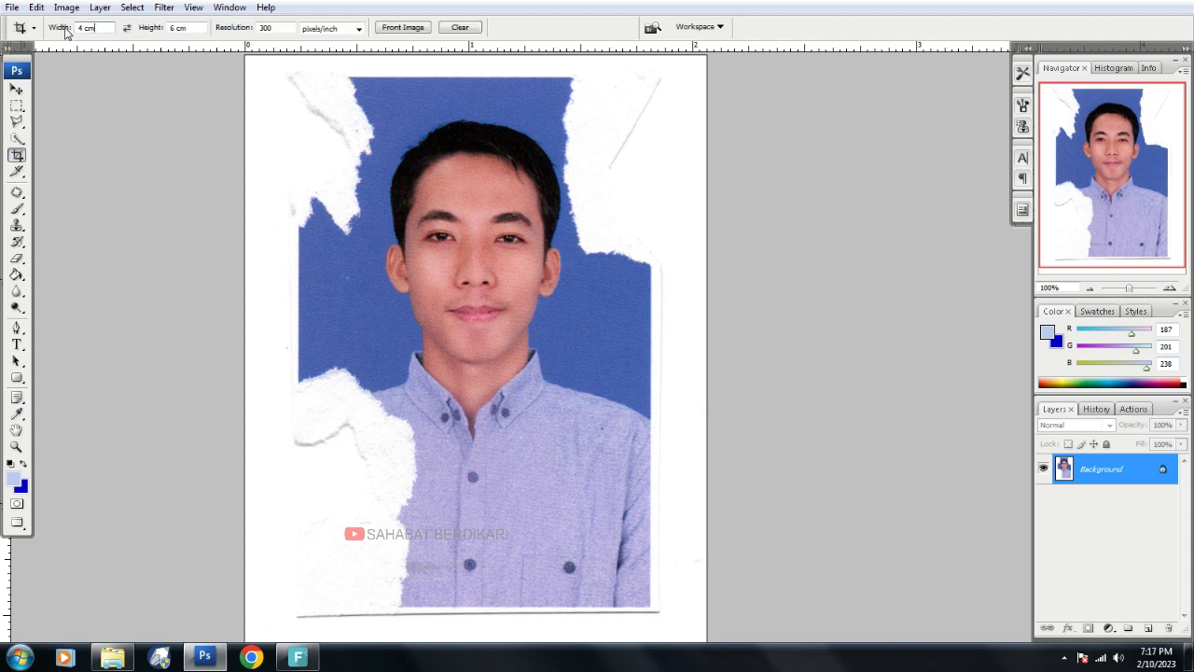
{"action": "left_click", "coordinate": [187, 28]}
{"action": "mouse_move", "coordinate": [298, 75]}
{"action": "left_mouse_down"}
{"action": "mouse_move", "coordinate": [699, 553]}
{"action": "mouse_move", "coordinate": [661, 623]}
{"action": "left_mouse_up"}
{"action": "mouse_move", "coordinate": [637, 330]}
{"action": "left_mouse_down"}
{"action": "mouse_move", "coordinate": [648, 99]}
{"action": "mouse_move", "coordinate": [658, 107]}
{"action": "left_mouse_up"}
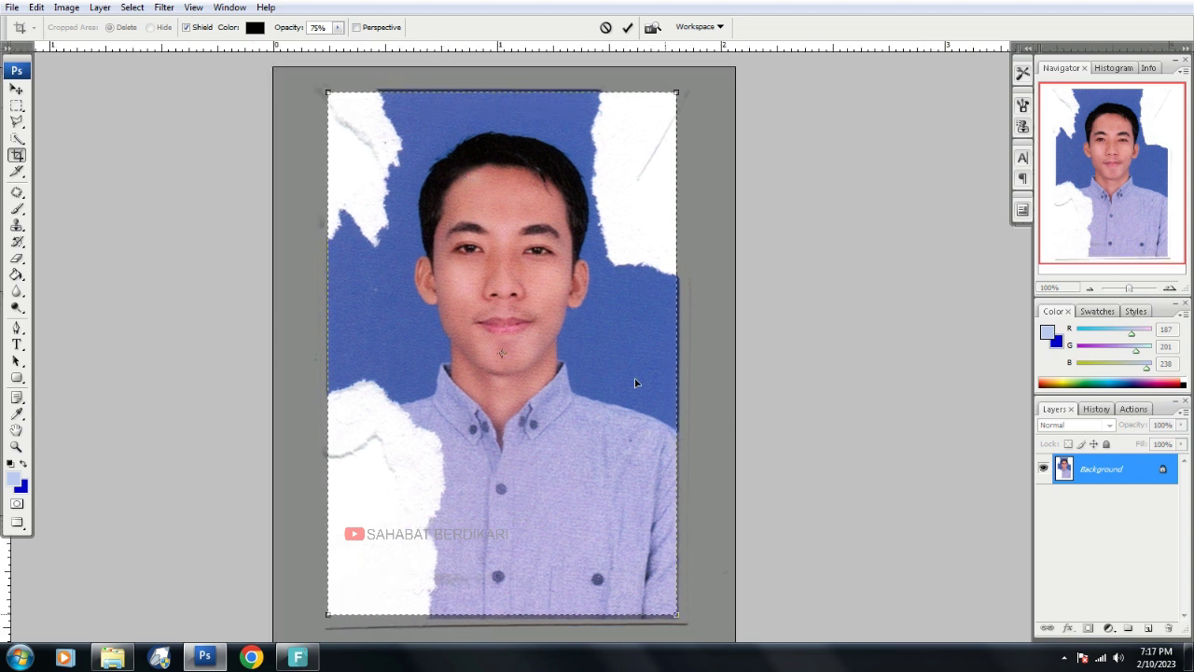
{"action": "key", "text": "Return"}
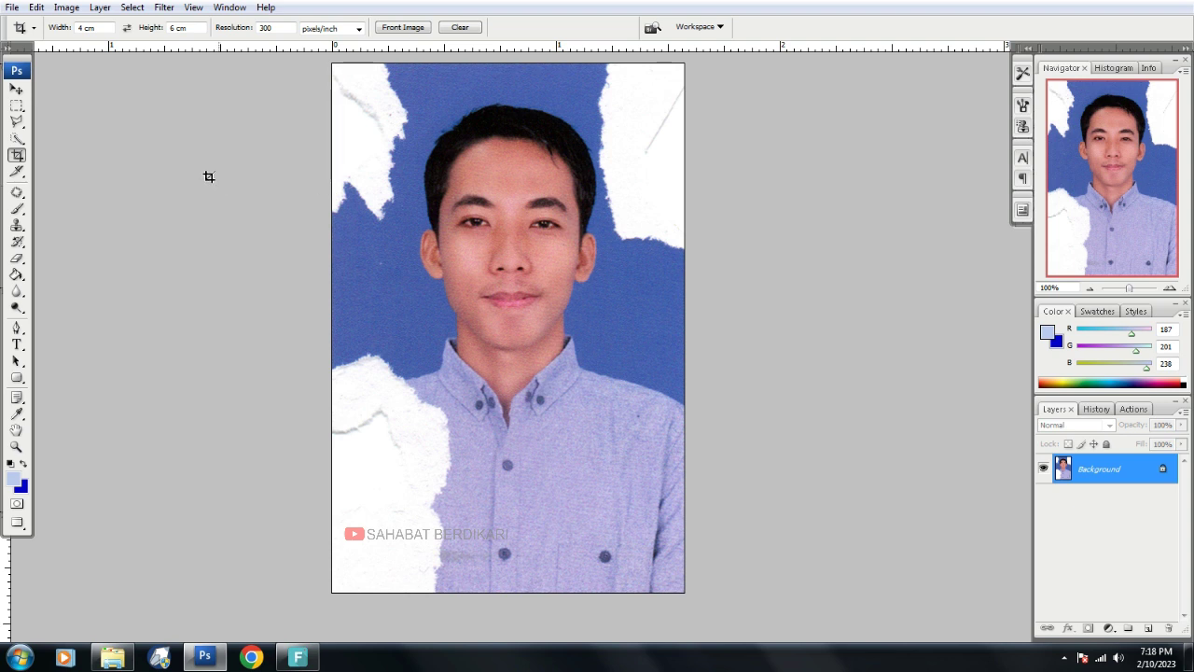
- Copy a rectangular selection of the intact lower-right shirt onto a new Layer 1
{"action": "left_click", "coordinate": [17, 108]}
{"action": "right_click", "coordinate": [17, 108]}
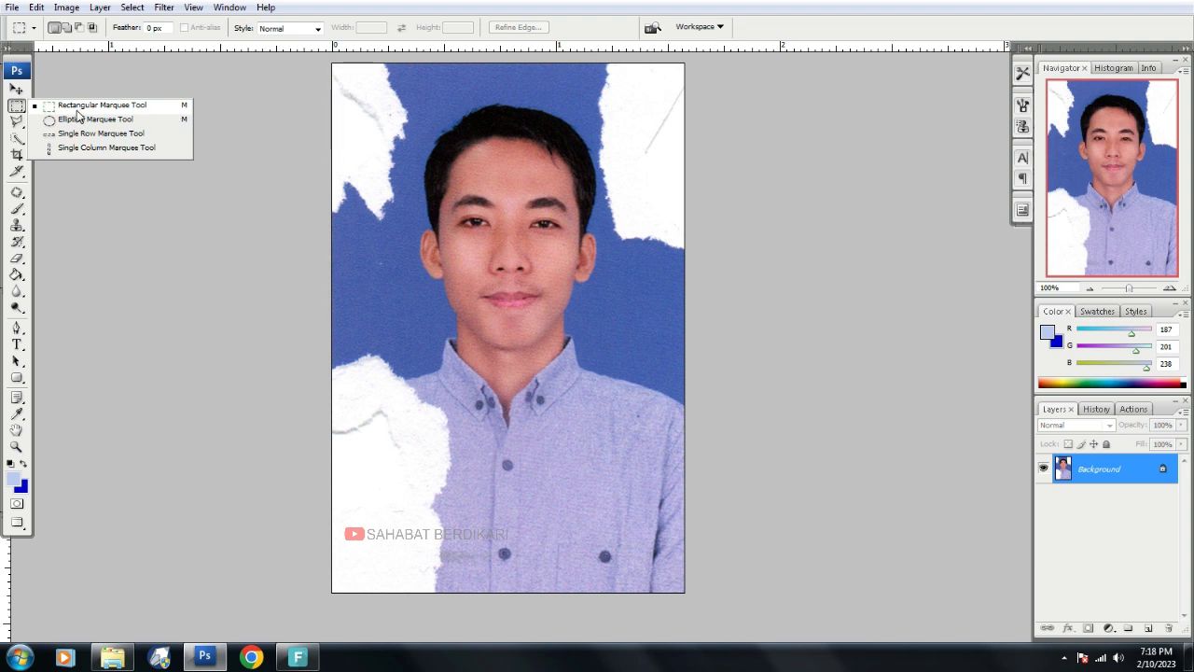
{"action": "left_click", "coordinate": [78, 110]}
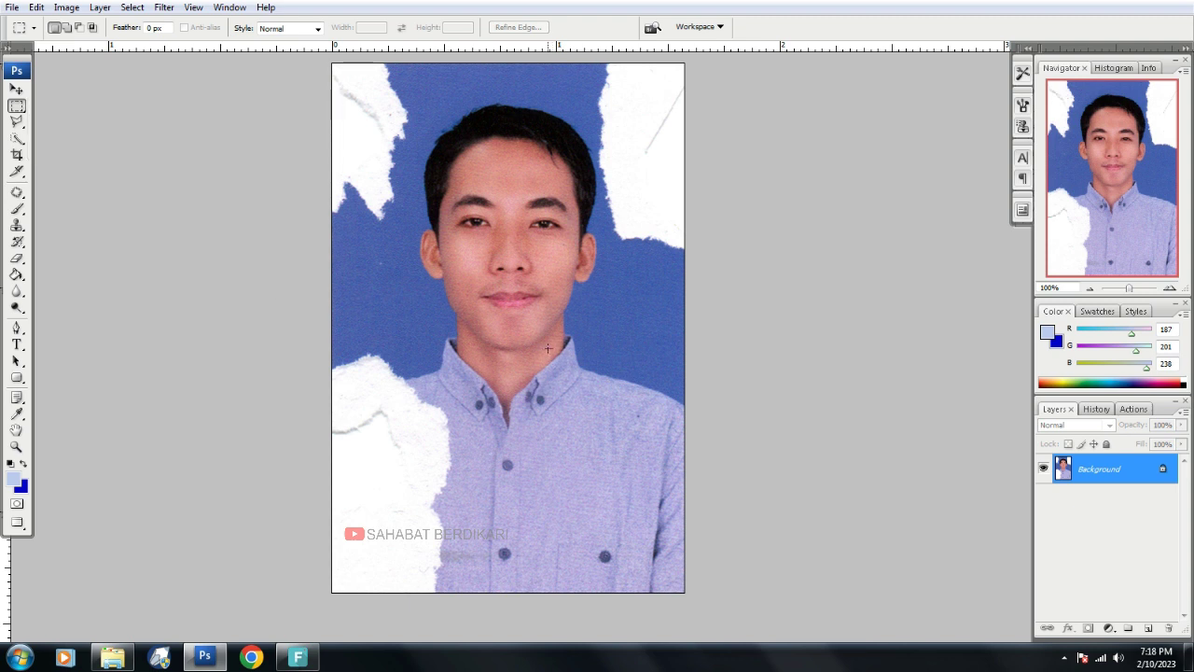
{"action": "left_click_drag", "start_coordinate": [772, 586], "coordinate": [800, 626]}
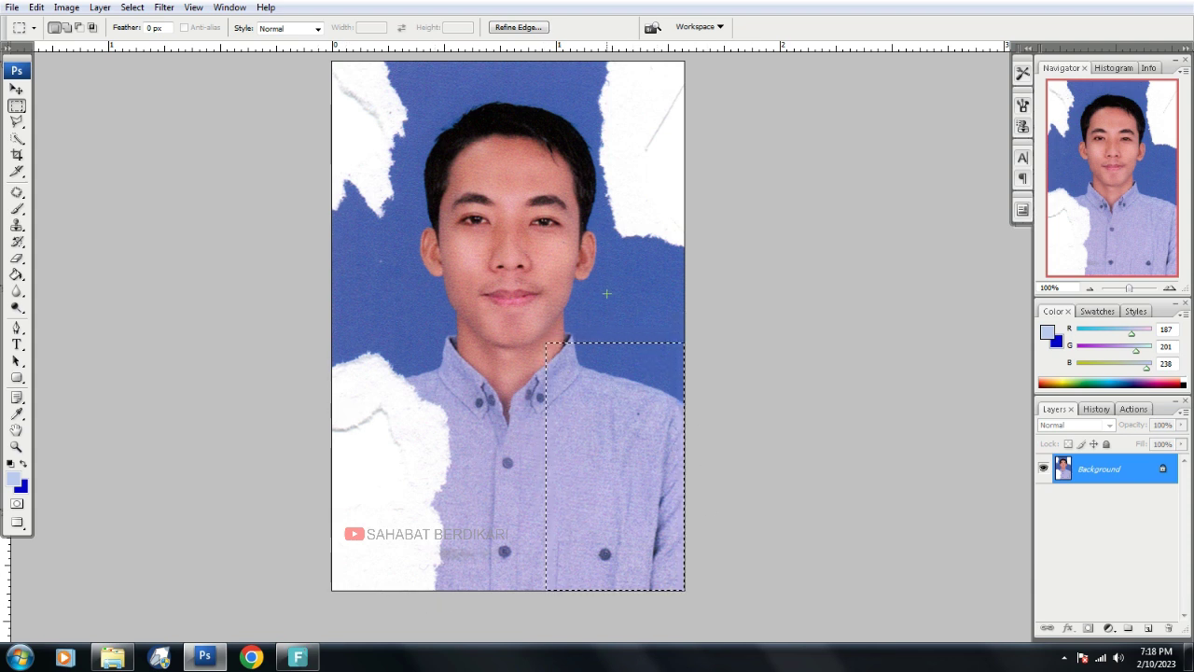
{"action": "key", "text": "ctrl+j"}
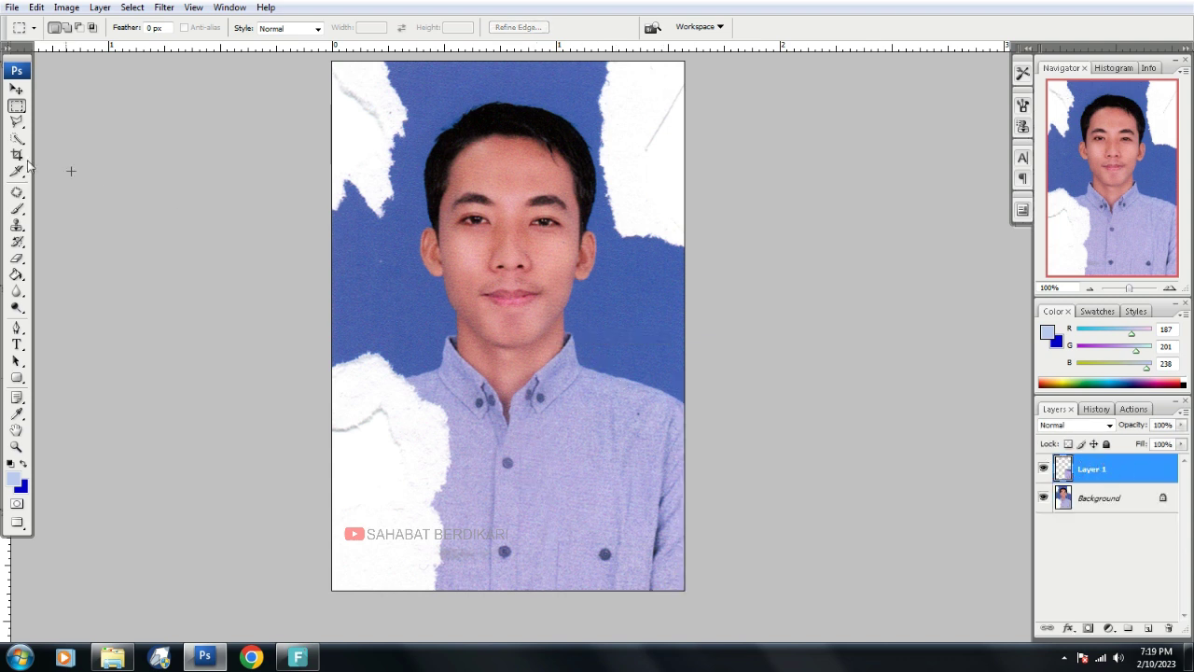
- Move the shirt copy over the lower-left torn patch and flip it horizontally to mirror it
{"action": "left_click", "coordinate": [20, 88]}
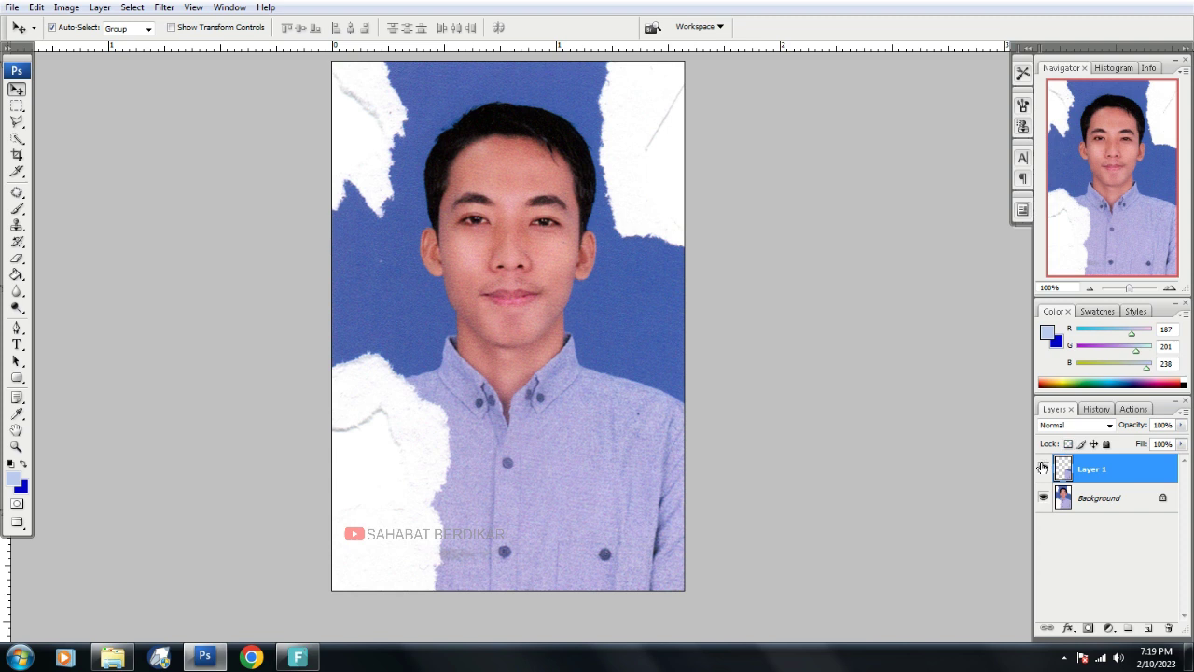
{"action": "mouse_move", "coordinate": [584, 461]}
{"action": "left_mouse_down"}
{"action": "mouse_move", "coordinate": [632, 457]}
{"action": "mouse_move", "coordinate": [587, 431]}
{"action": "mouse_move", "coordinate": [421, 400]}
{"action": "left_mouse_up"}
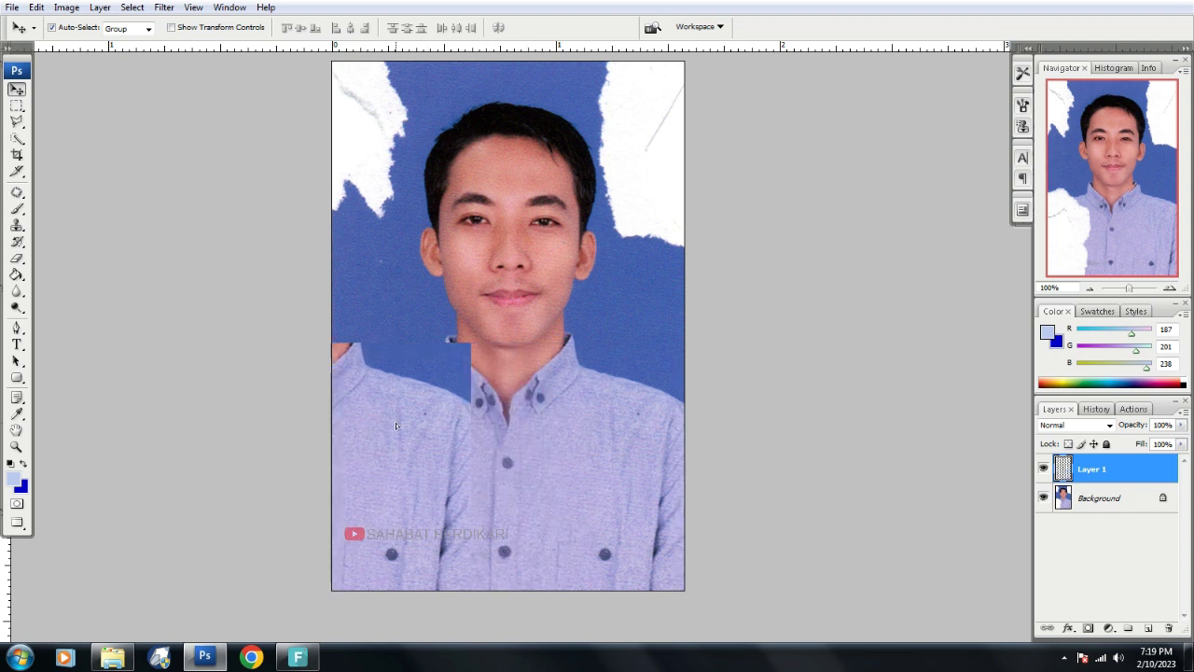
{"action": "key", "text": "ctrl+t"}
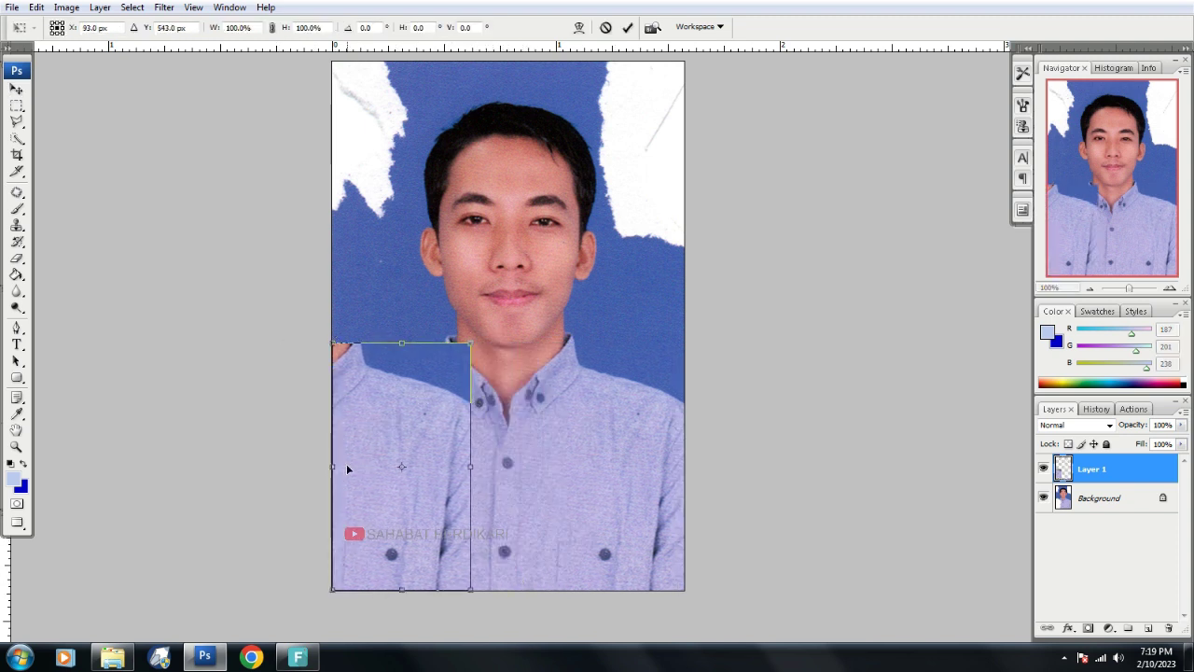
{"action": "mouse_move", "coordinate": [330, 466]}
{"action": "left_mouse_down"}
{"action": "mouse_move", "coordinate": [628, 469]}
{"action": "mouse_move", "coordinate": [447, 438]}
{"action": "mouse_move", "coordinate": [473, 466]}
{"action": "left_mouse_up"}
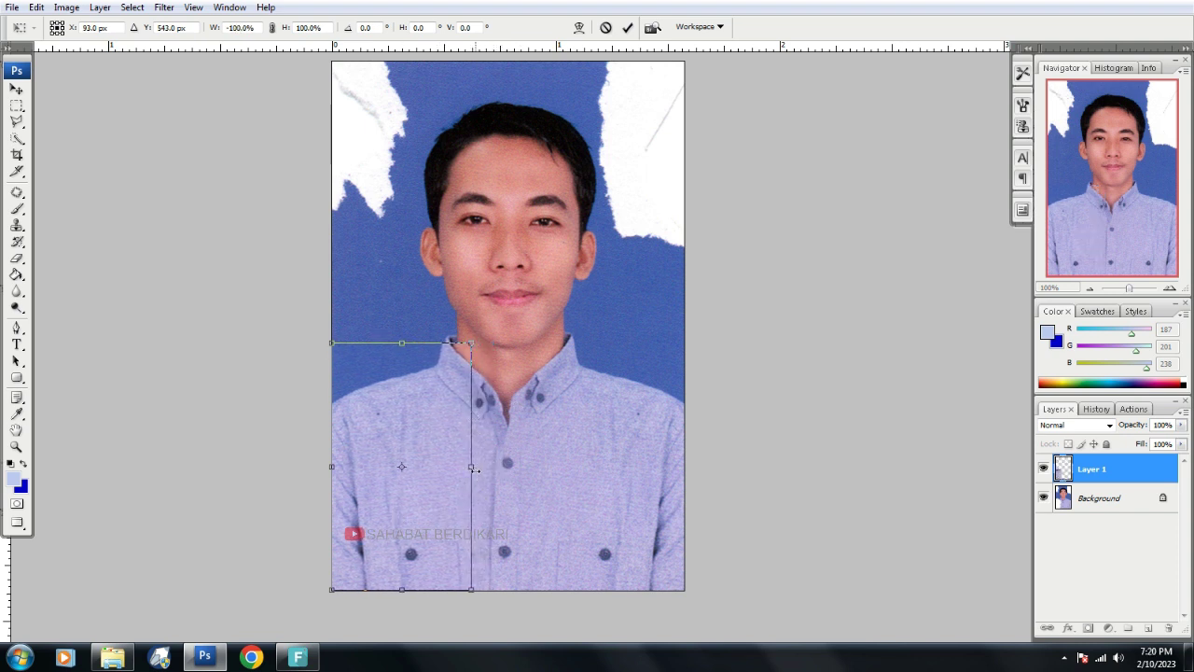
{"action": "left_click_drag", "start_coordinate": [476, 468], "coordinate": [479, 467]}
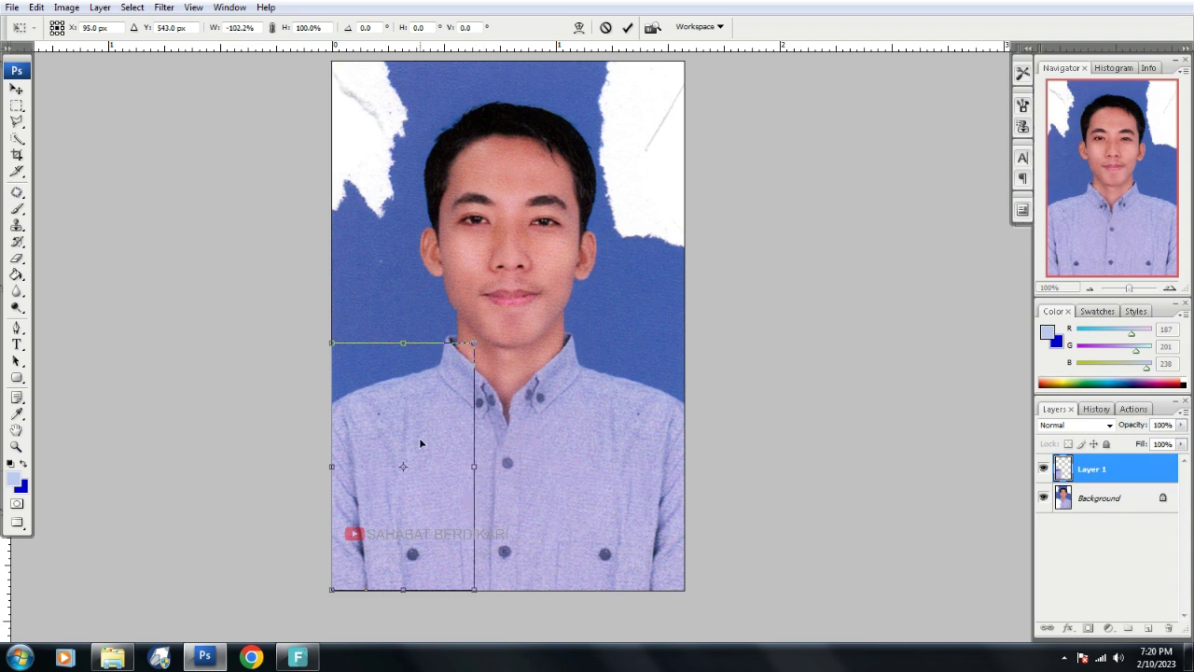
{"action": "key", "text": "Return"}
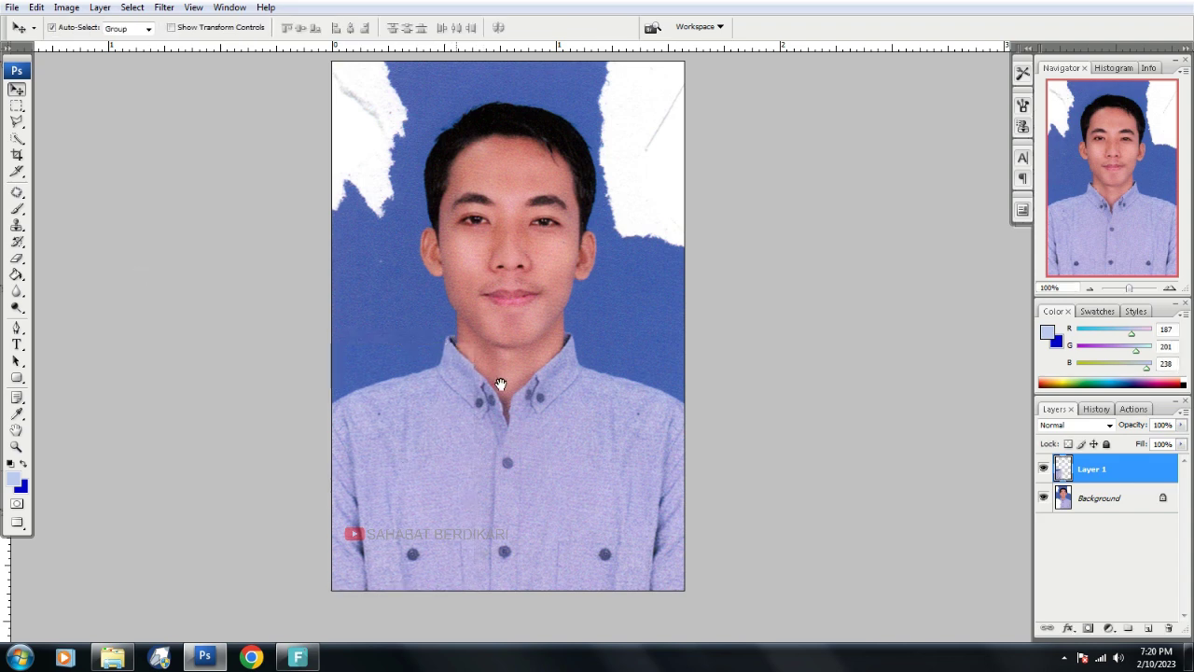
{"action": "key", "text": "ctrl+plus"}
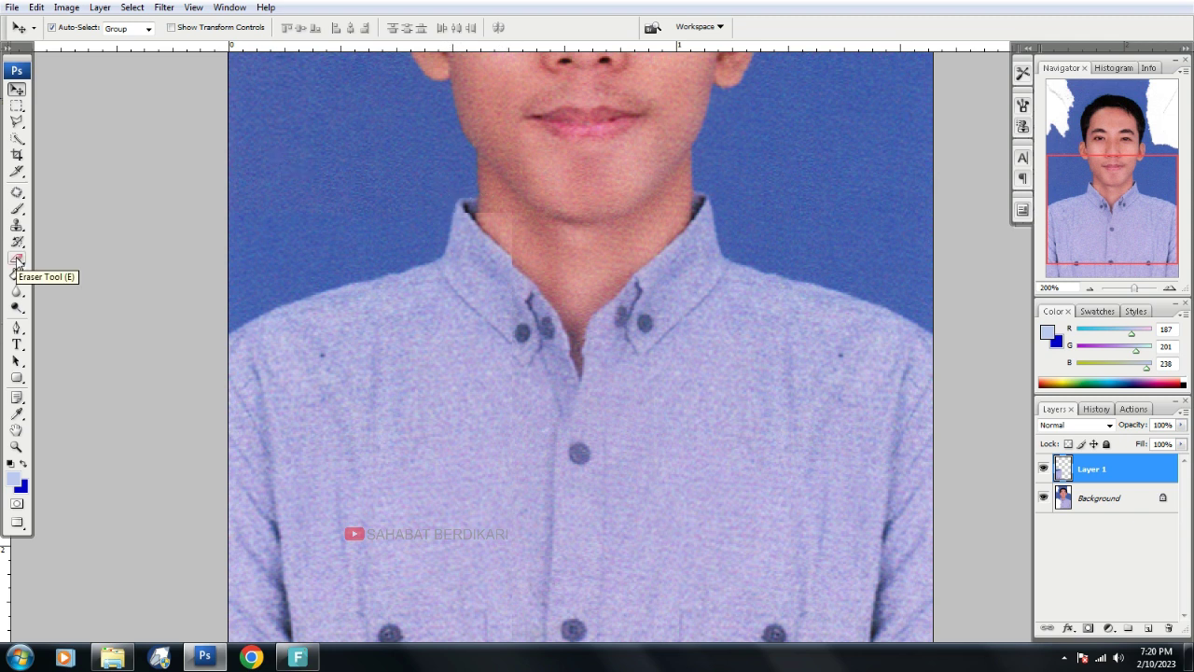
- Erase Layer 1's edge around the neck and collar with a 100 px standard eraser
{"action": "left_click_drag", "start_coordinate": [16, 260], "coordinate": [94, 266]}
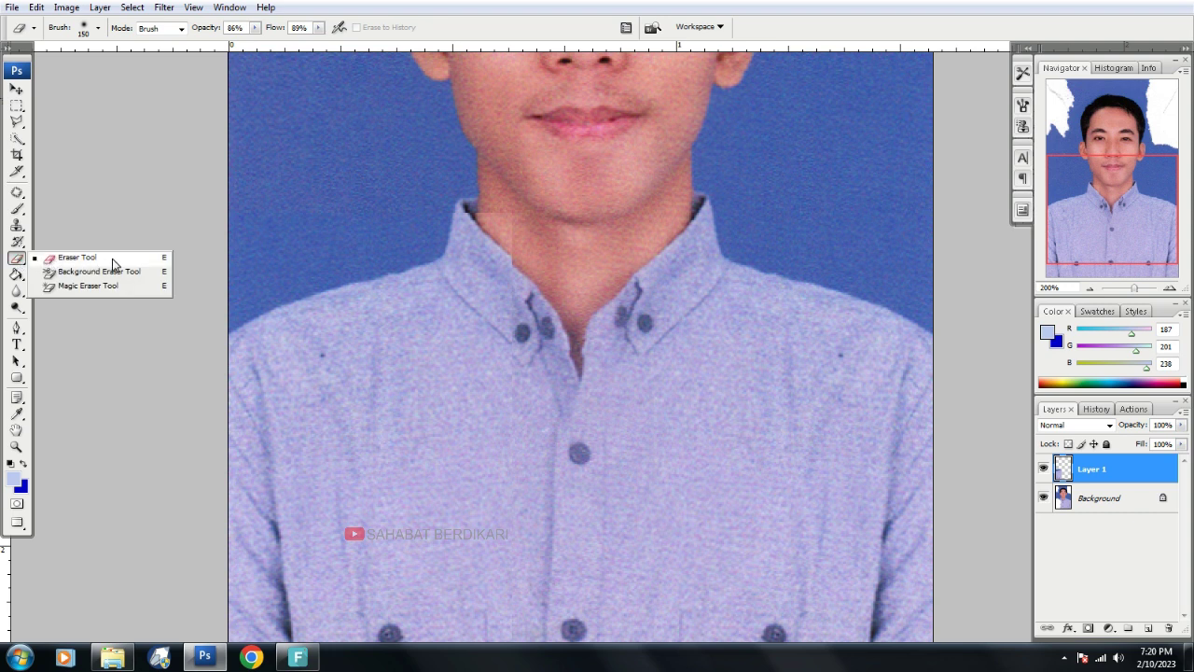
{"action": "left_click", "coordinate": [98, 28]}
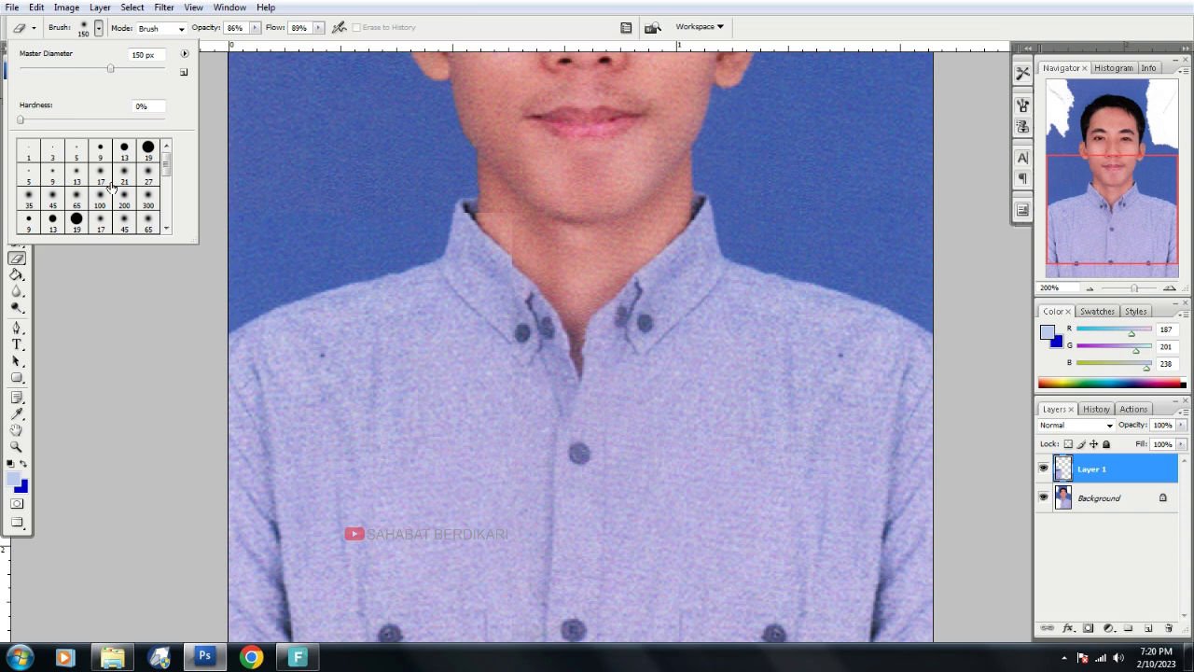
{"action": "left_click", "coordinate": [529, 278]}
{"action": "key", "text": "bracketleft"}
{"action": "key", "text": "bracketleft"}
{"action": "key", "text": "bracketleft"}
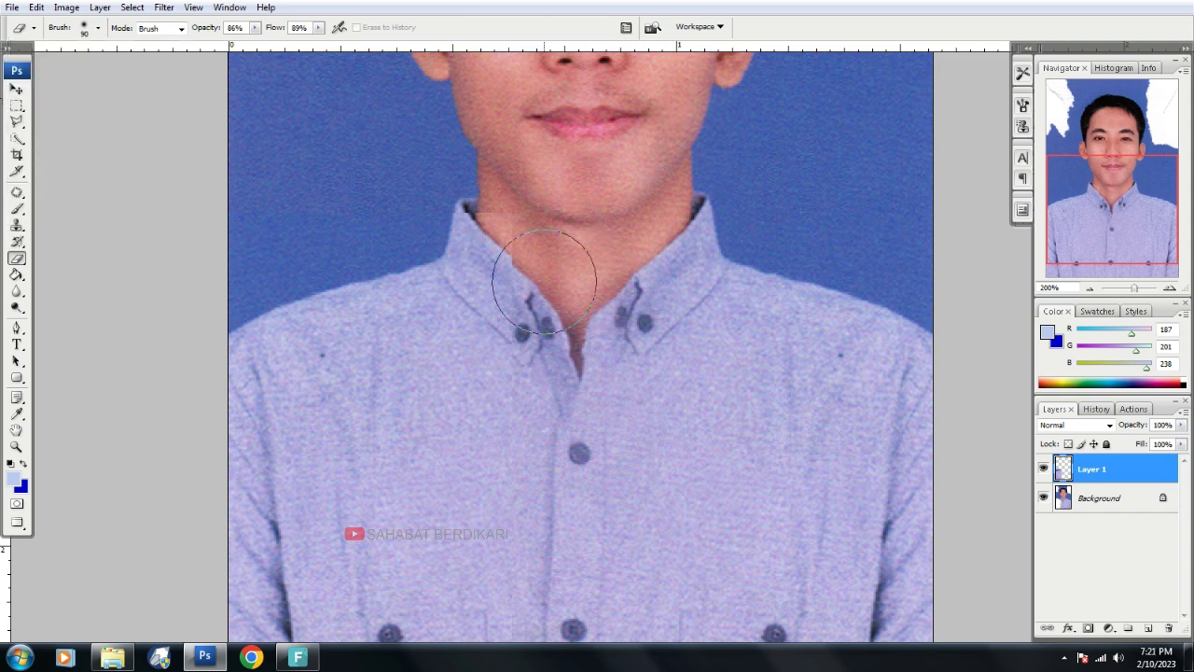
{"action": "key", "text": "bracketright"}
{"action": "key", "text": "bracketleft"}
{"action": "key", "text": "bracketright"}
{"action": "key", "text": "bracketright"}
{"action": "key", "text": "bracketleft"}
{"action": "key", "text": "bracketleft"}
{"action": "key", "text": "bracketleft"}
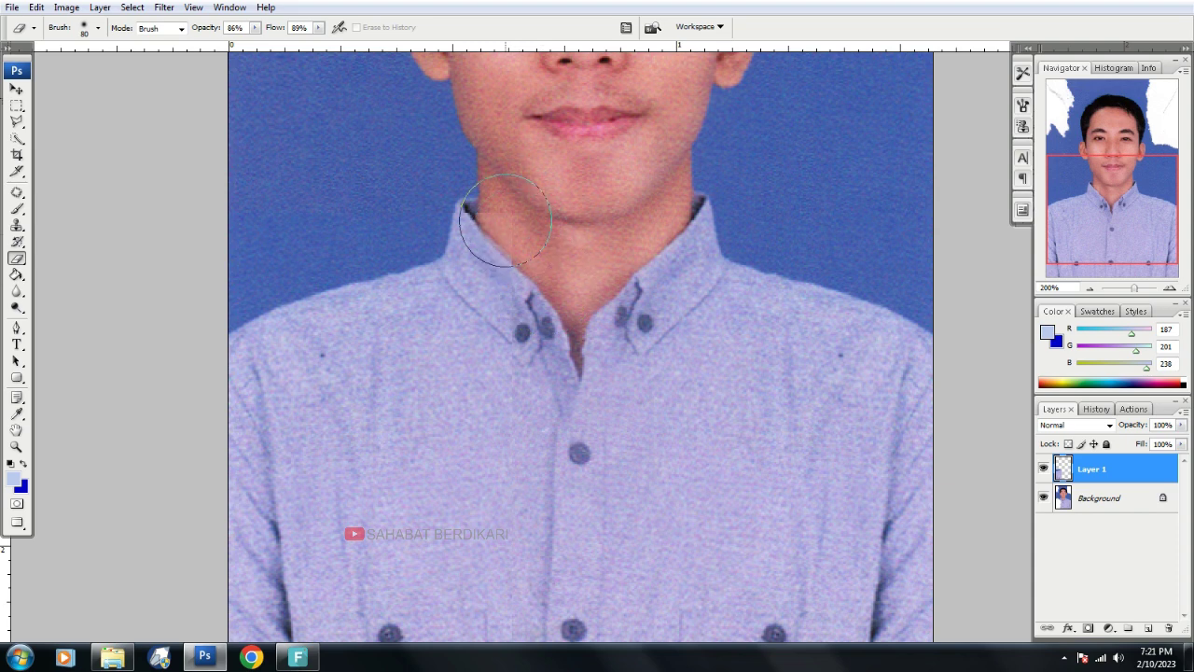
{"action": "left_click_drag", "start_coordinate": [401, 192], "coordinate": [480, 226]}
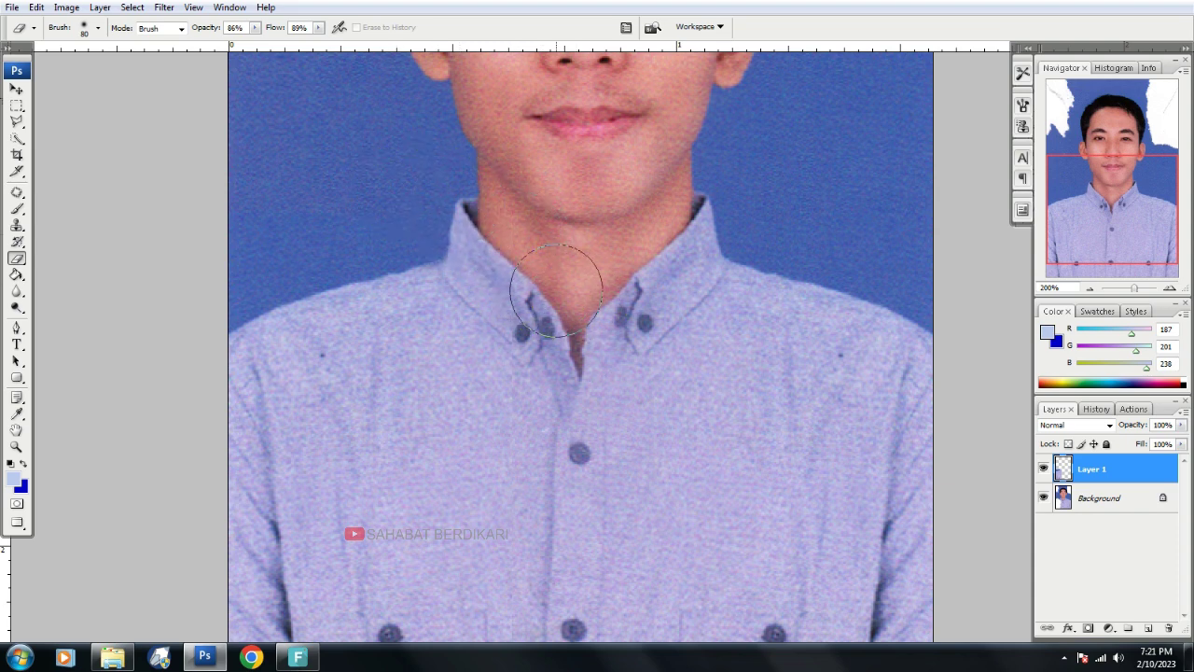
{"action": "left_click", "coordinate": [582, 364], "text": "alt"}
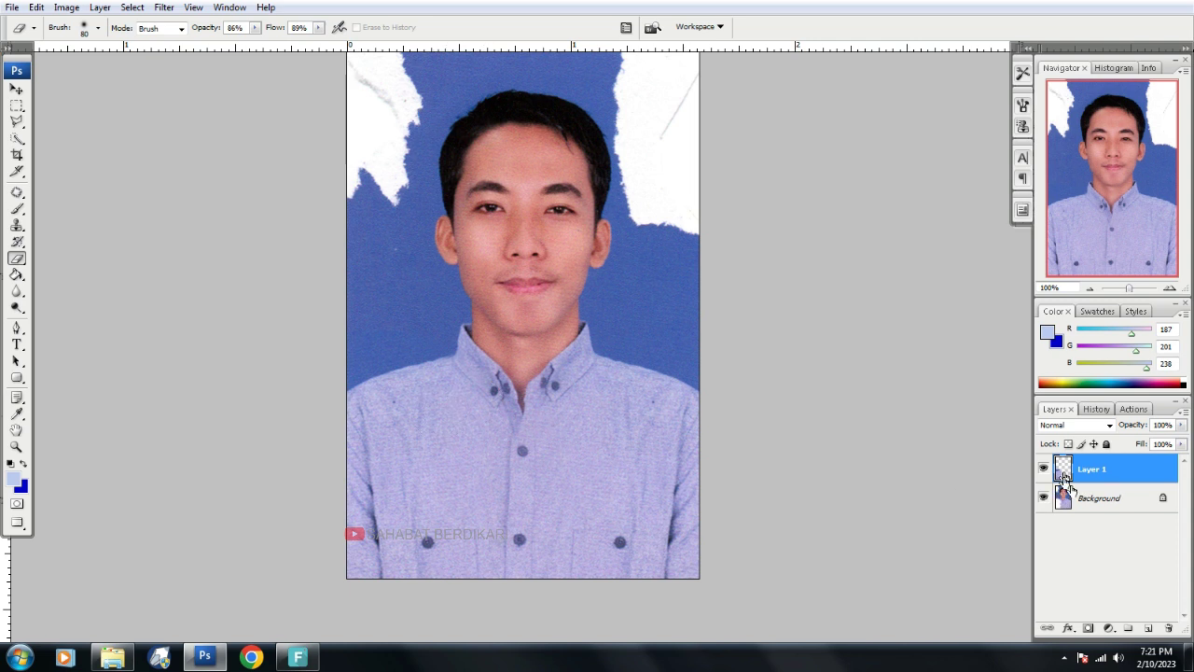
- Flatten the image, then quick-select the blue background on both sides of the head
{"action": "left_click", "coordinate": [100, 8]}
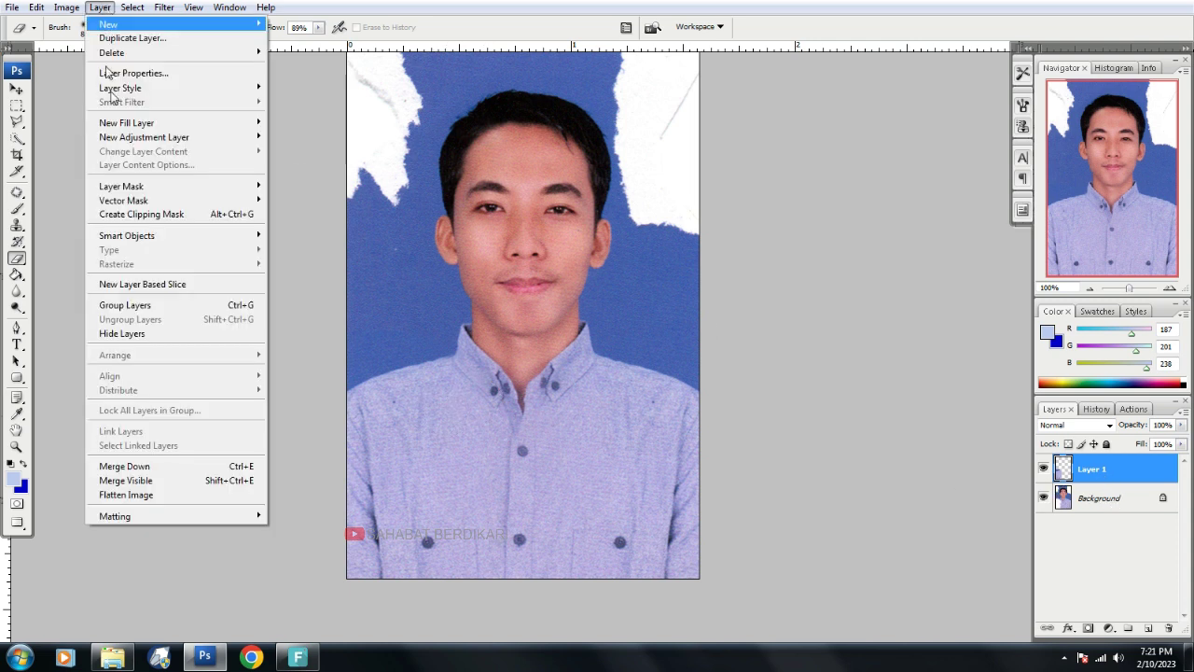
{"action": "left_click", "coordinate": [167, 499]}
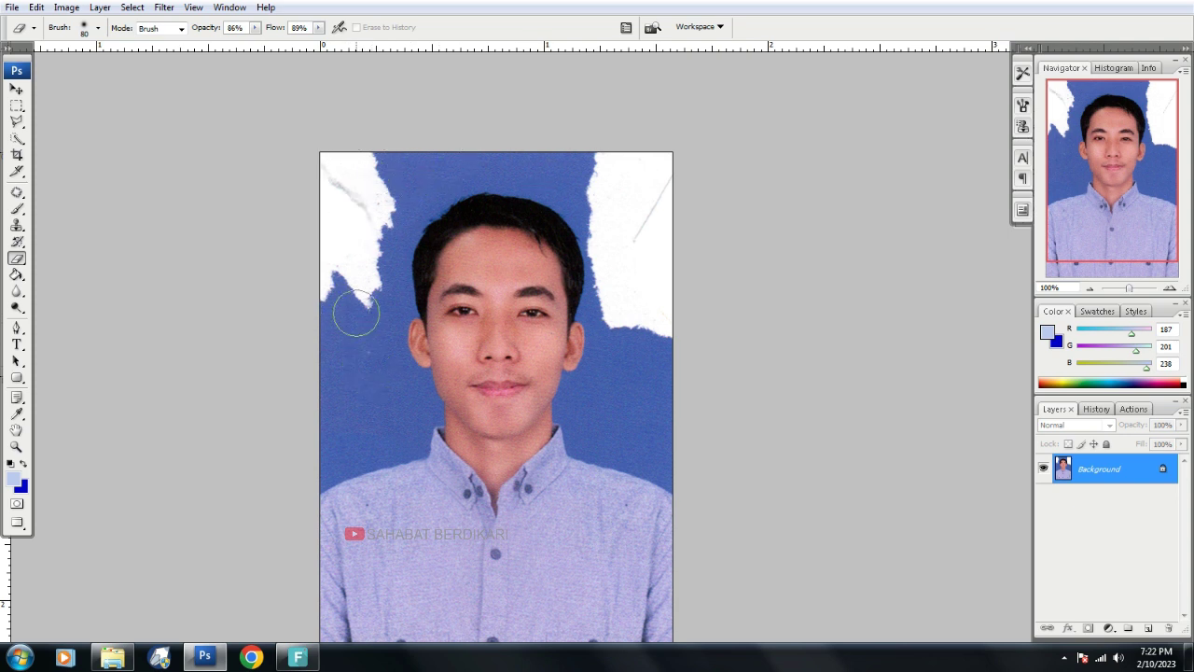
{"action": "left_click", "coordinate": [16, 140]}
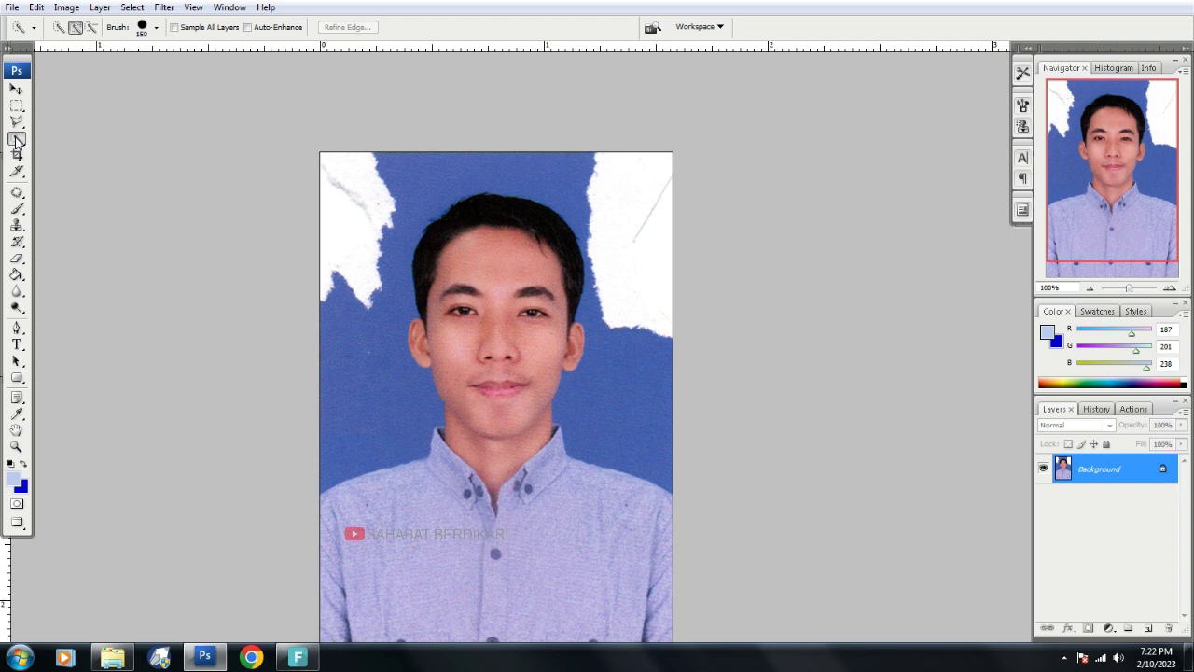
{"action": "right_click", "coordinate": [16, 141]}
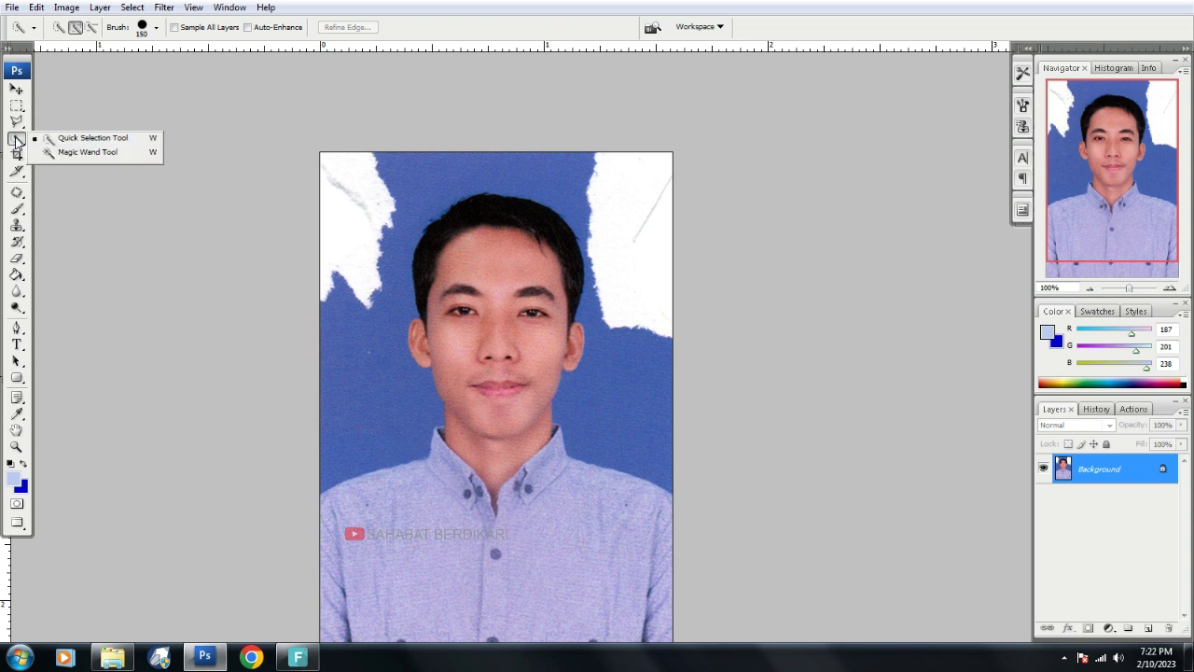
{"action": "left_click", "coordinate": [93, 138]}
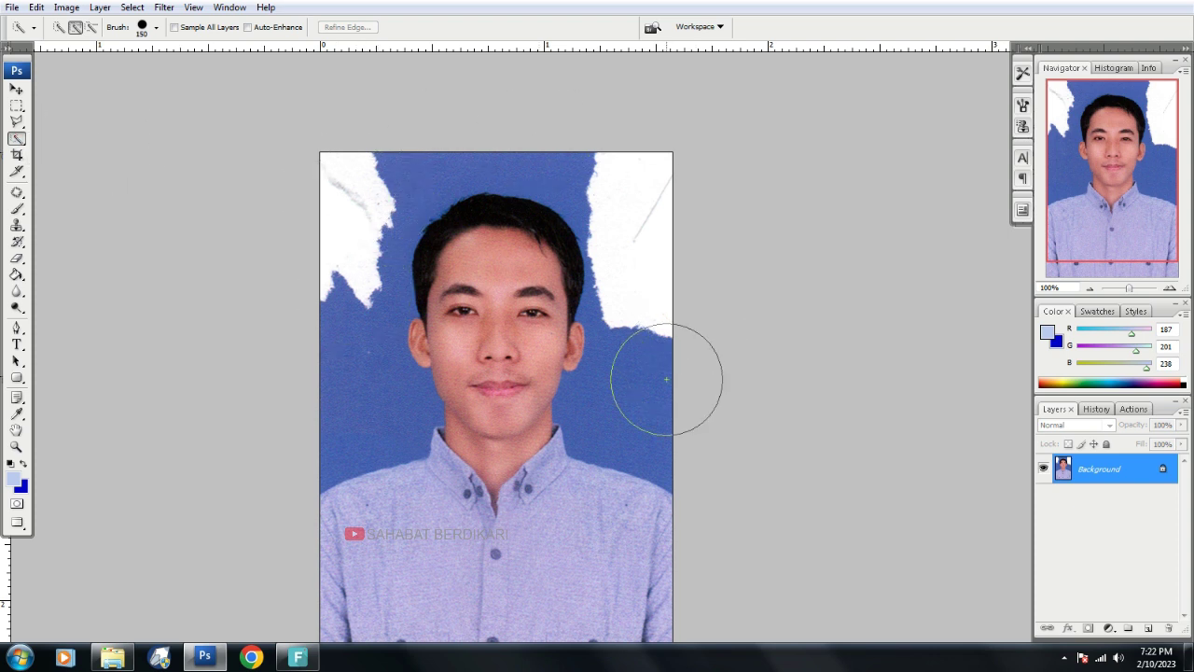
{"action": "left_click_drag", "start_coordinate": [341, 382], "coordinate": [347, 181]}
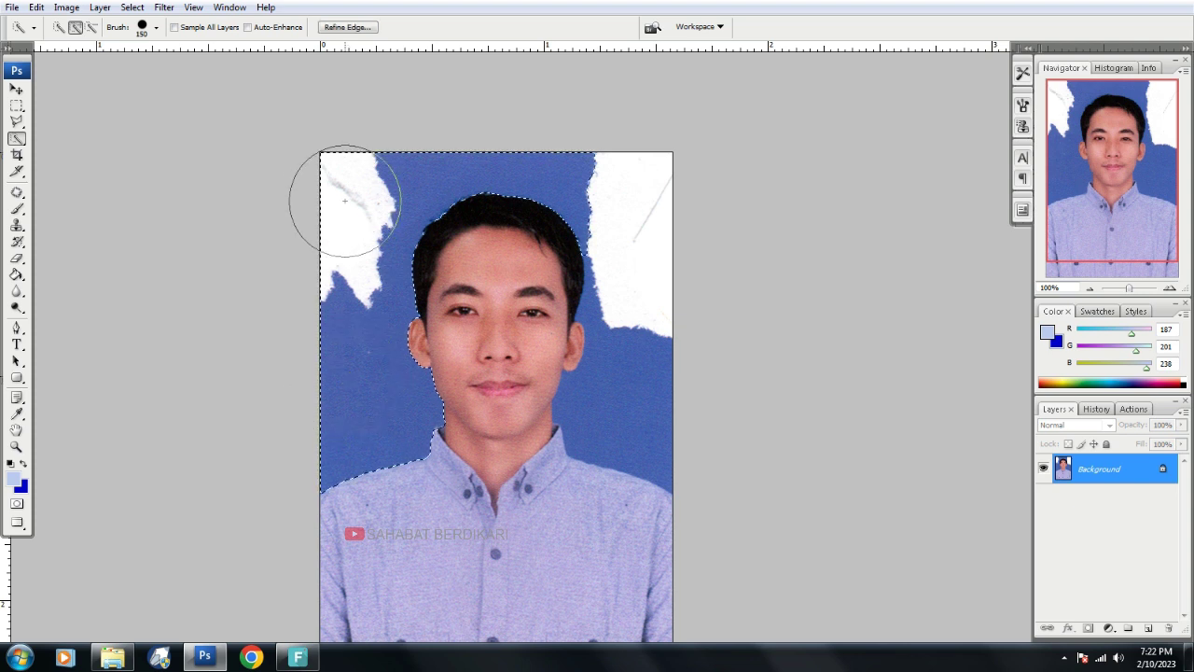
{"action": "left_click", "coordinate": [650, 288]}
{"action": "key", "text": "bracketleft"}
{"action": "scroll", "coordinate": [461, 247], "scroll_direction": "down", "scroll_amount": 1}
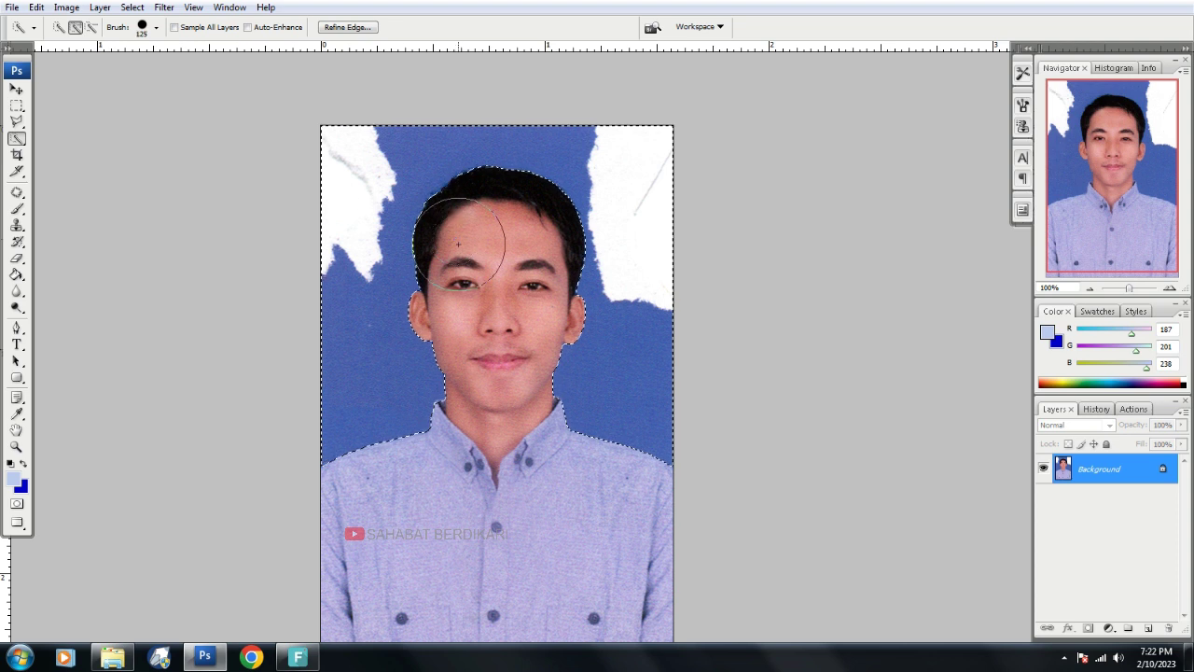
{"action": "key", "text": "bracketleft"}
{"action": "key", "text": "bracketleft"}
{"action": "key", "text": "bracketleft"}
{"action": "key", "text": "bracketleft"}
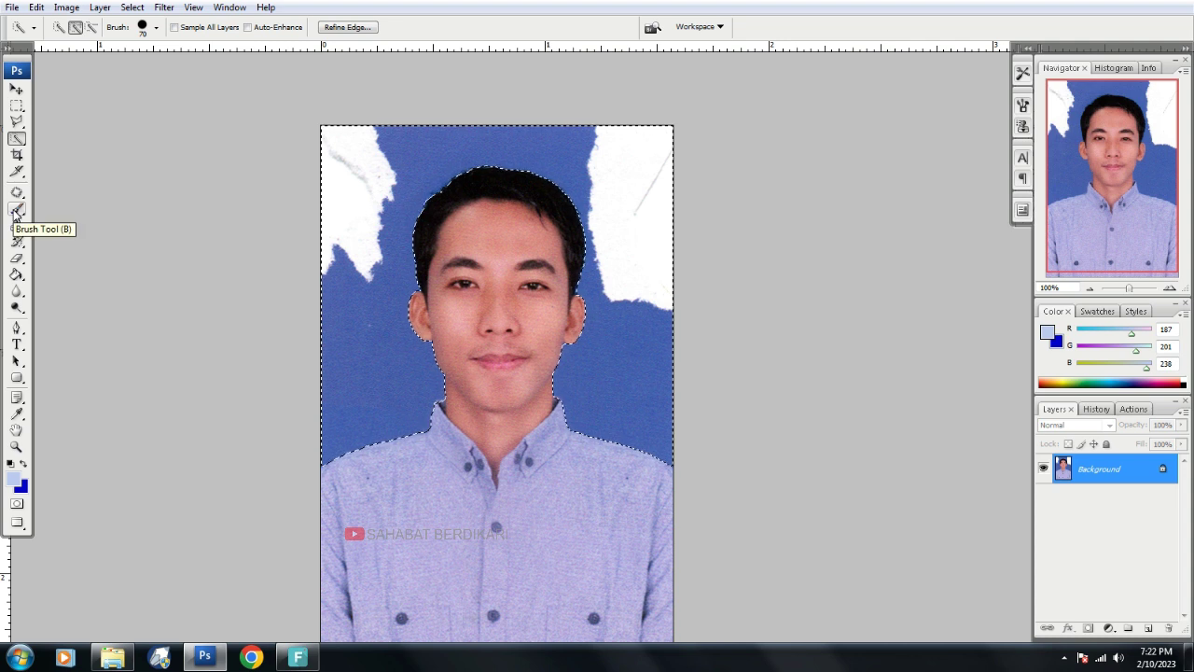
- Set up the plain Brush tool at about 70 px
{"action": "left_click", "coordinate": [15, 211]}
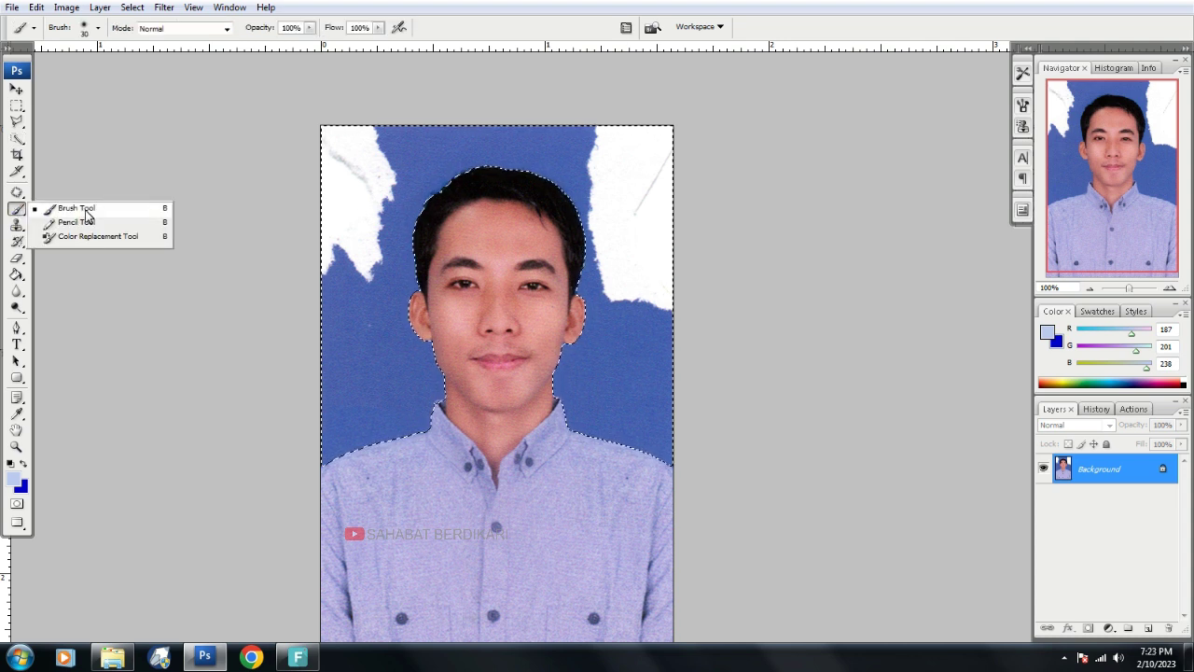
{"action": "left_click", "coordinate": [87, 214]}
{"action": "left_click", "coordinate": [98, 28]}
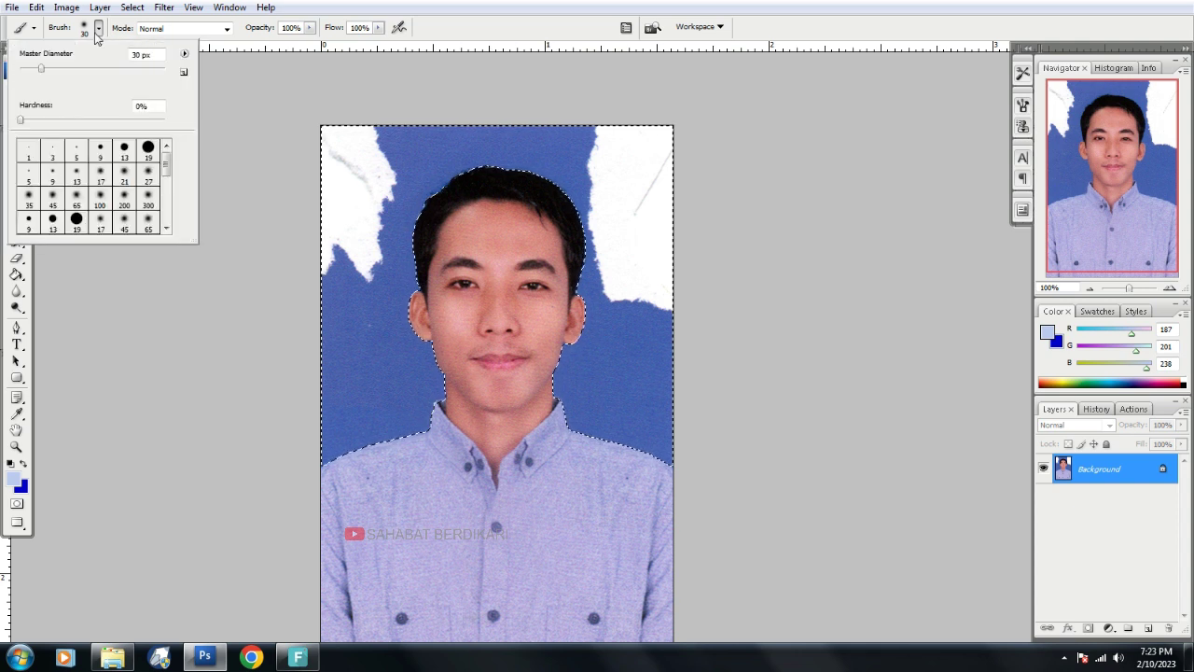
{"action": "left_click", "coordinate": [365, 272]}
{"action": "key", "text": "bracketright"}
{"action": "key", "text": "bracketright"}
{"action": "key", "text": "bracketright"}
{"action": "key", "text": "bracketright"}
{"action": "key", "text": "bracketright"}
{"action": "key", "text": "bracketright"}
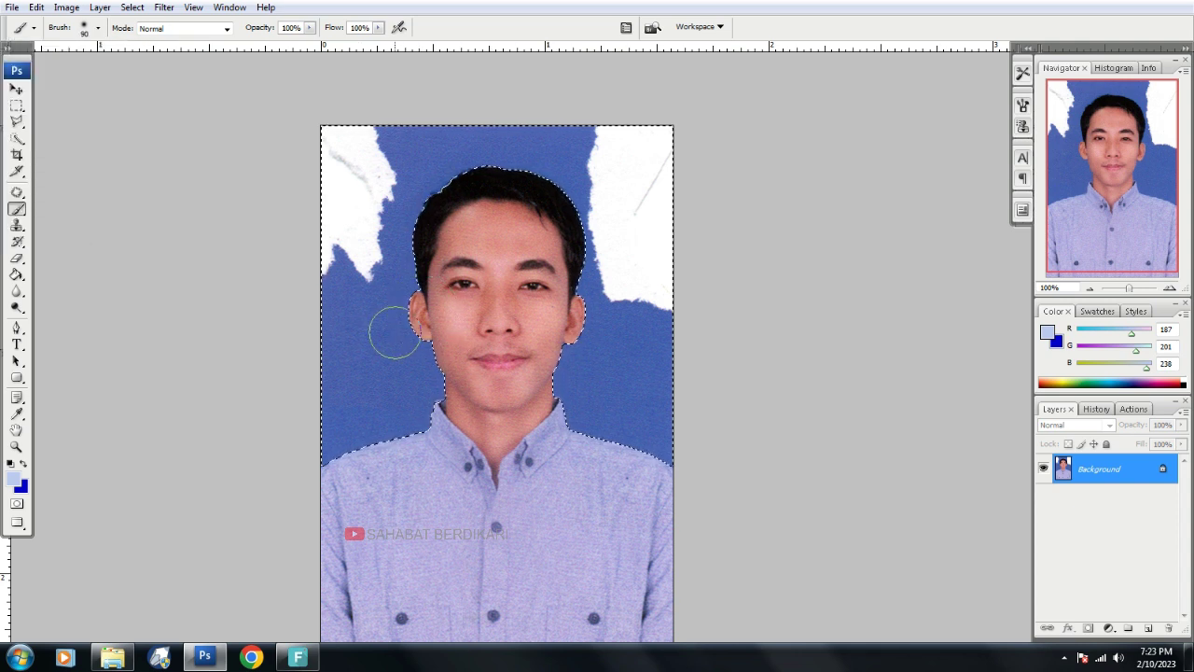
{"action": "key", "text": "bracketright"}
{"action": "key", "text": "bracketright"}
{"action": "key", "text": "bracketright"}
{"action": "key", "text": "bracketleft"}
{"action": "key", "text": "bracketleft"}
{"action": "key", "text": "bracketleft"}
{"action": "key", "text": "bracketleft"}
{"action": "key", "text": "bracketleft"}
{"action": "key", "text": "bracketleft"}
- Sample the background blue, paint over the top-left and top-right white patches, then deselect
{"action": "left_click", "coordinate": [368, 362], "text": "alt"}
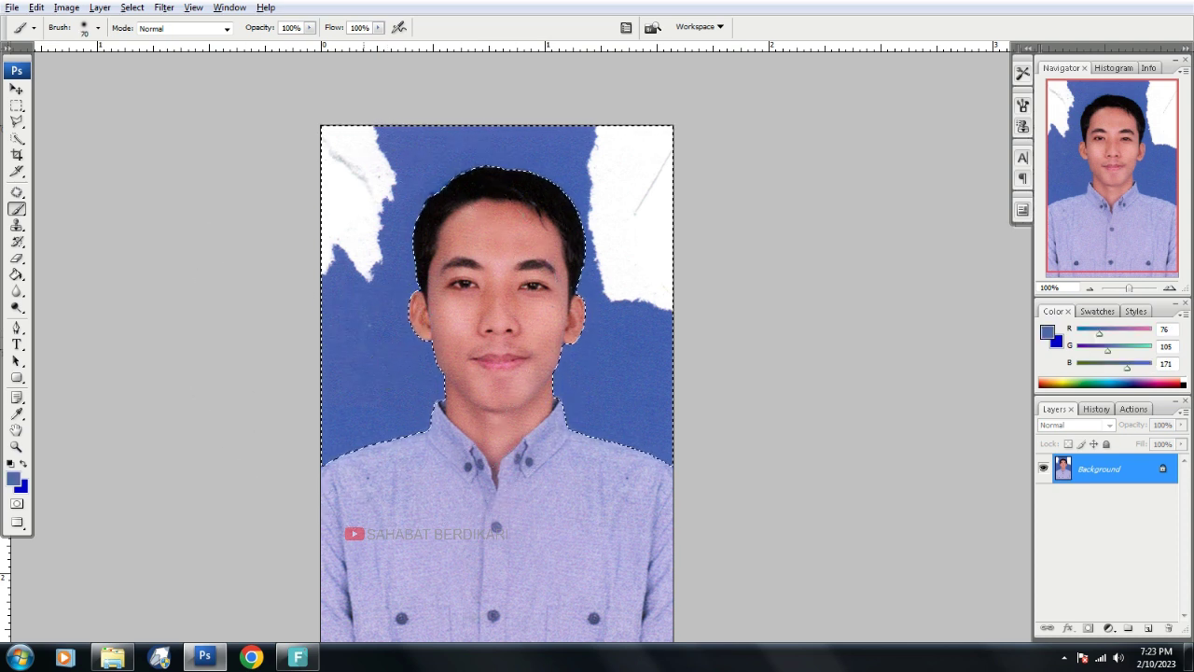
{"action": "left_click", "coordinate": [361, 362], "text": "alt"}
{"action": "mouse_move", "coordinate": [349, 293]}
{"action": "left_mouse_down"}
{"action": "mouse_move", "coordinate": [338, 259]}
{"action": "mouse_move", "coordinate": [374, 153]}
{"action": "left_mouse_up"}
{"action": "key", "text": "bracketright"}
{"action": "key", "text": "bracketright"}
{"action": "key", "text": "bracketright"}
{"action": "mouse_move", "coordinate": [600, 146]}
{"action": "left_mouse_down"}
{"action": "mouse_move", "coordinate": [648, 271]}
{"action": "mouse_move", "coordinate": [618, 277]}
{"action": "mouse_move", "coordinate": [672, 300]}
{"action": "left_mouse_up"}
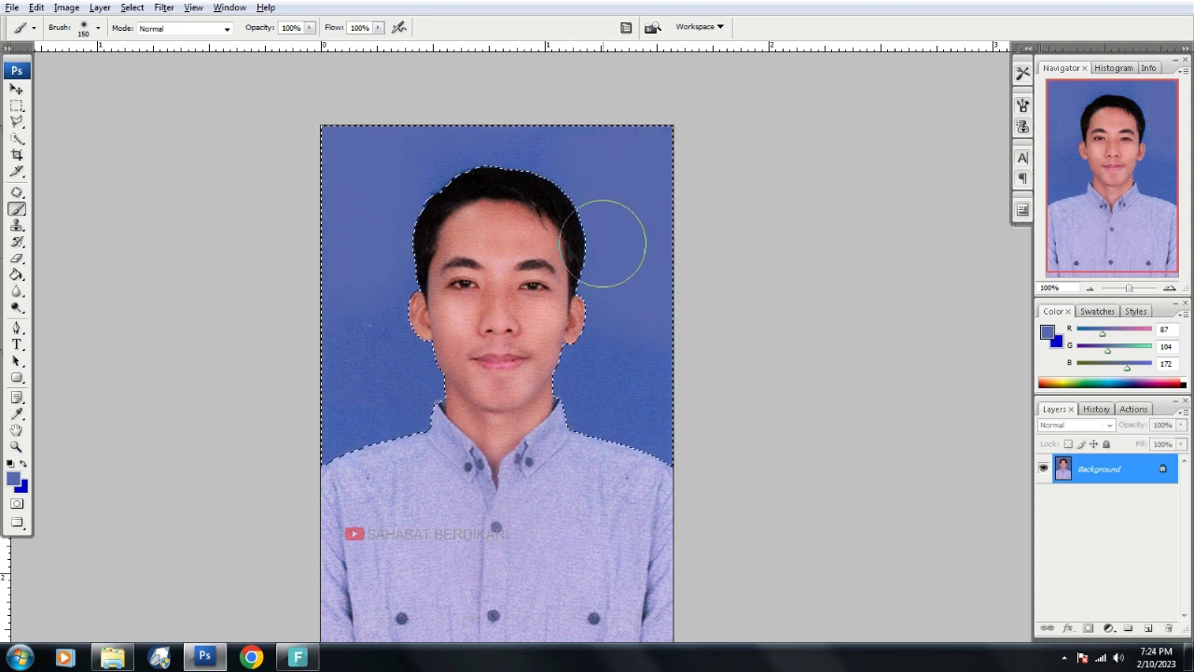
{"action": "key", "text": "ctrl+minus"}
{"action": "key", "text": "ctrl+d"}
- Save the repaired image as JPEG 'Pas Foto sudah diperbaiki' with the default quality options
{"action": "key", "text": "c"}
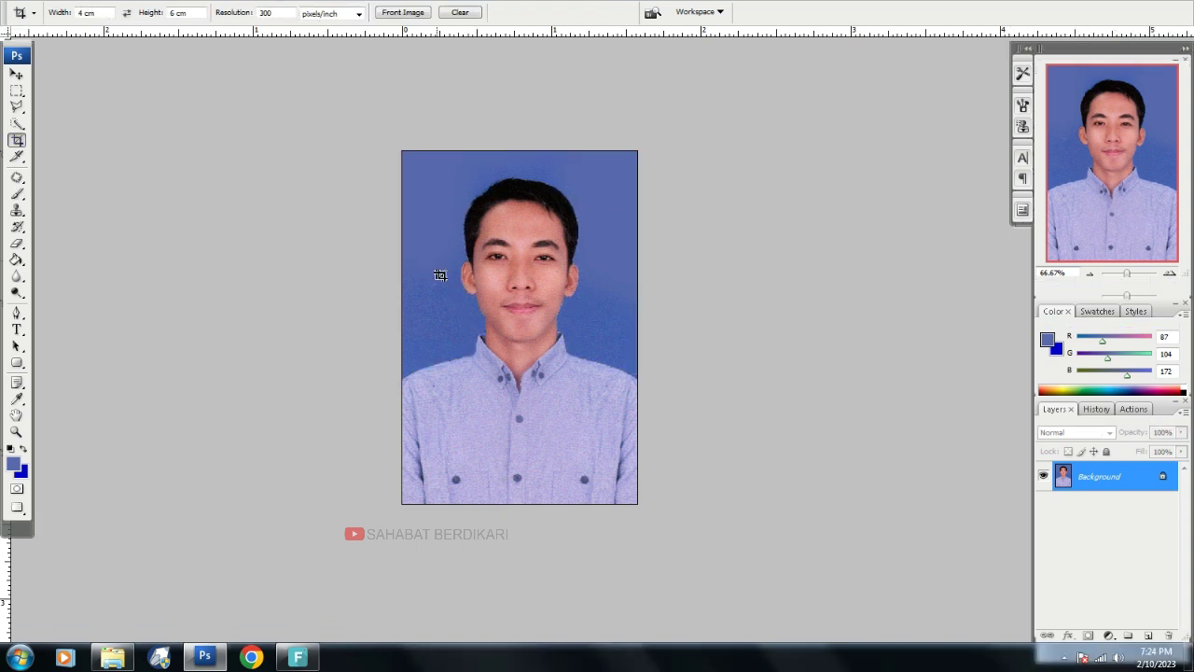
{"action": "key", "text": "f"}
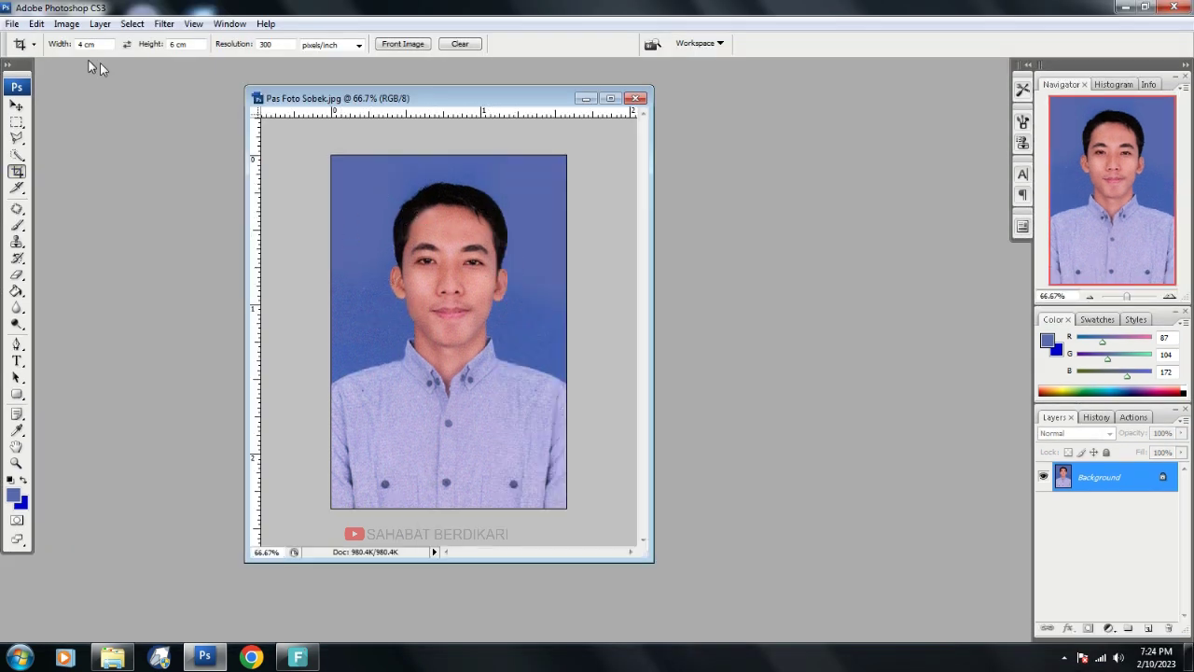
{"action": "left_click", "coordinate": [13, 23]}
{"action": "left_click", "coordinate": [56, 214]}
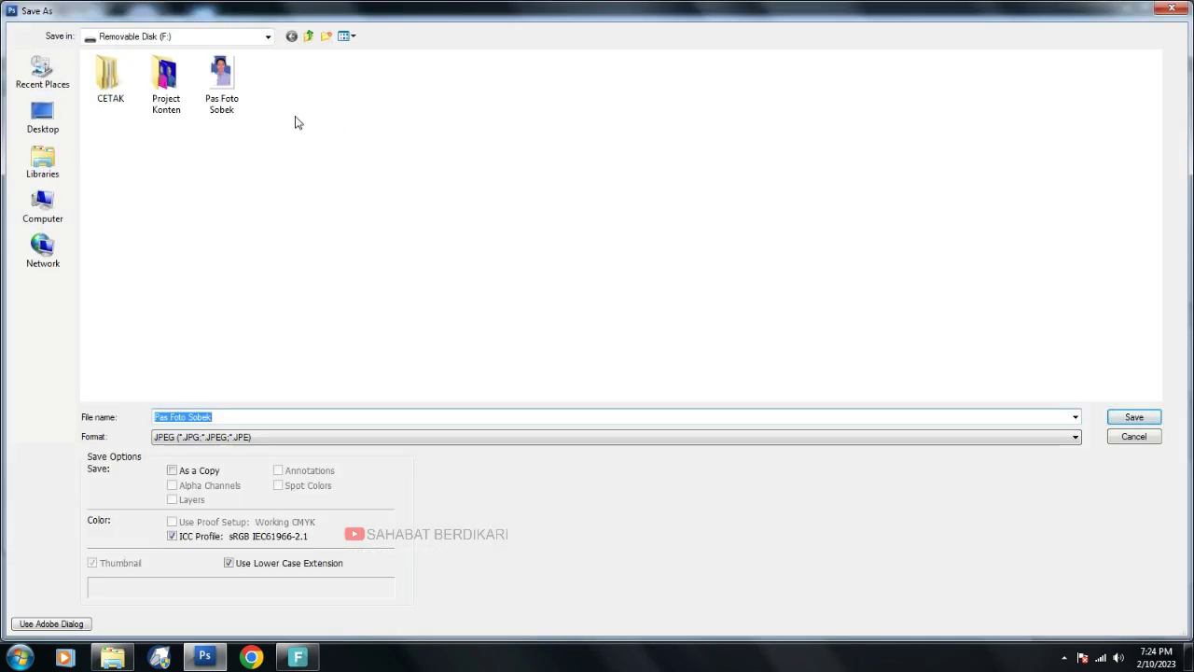
{"action": "left_click", "coordinate": [236, 417]}
{"action": "key", "text": "BackSpace"}
{"action": "key", "text": "BackSpace"}
{"action": "key", "text": "BackSpace"}
{"action": "type", "text": "sudah diperbaiki"}
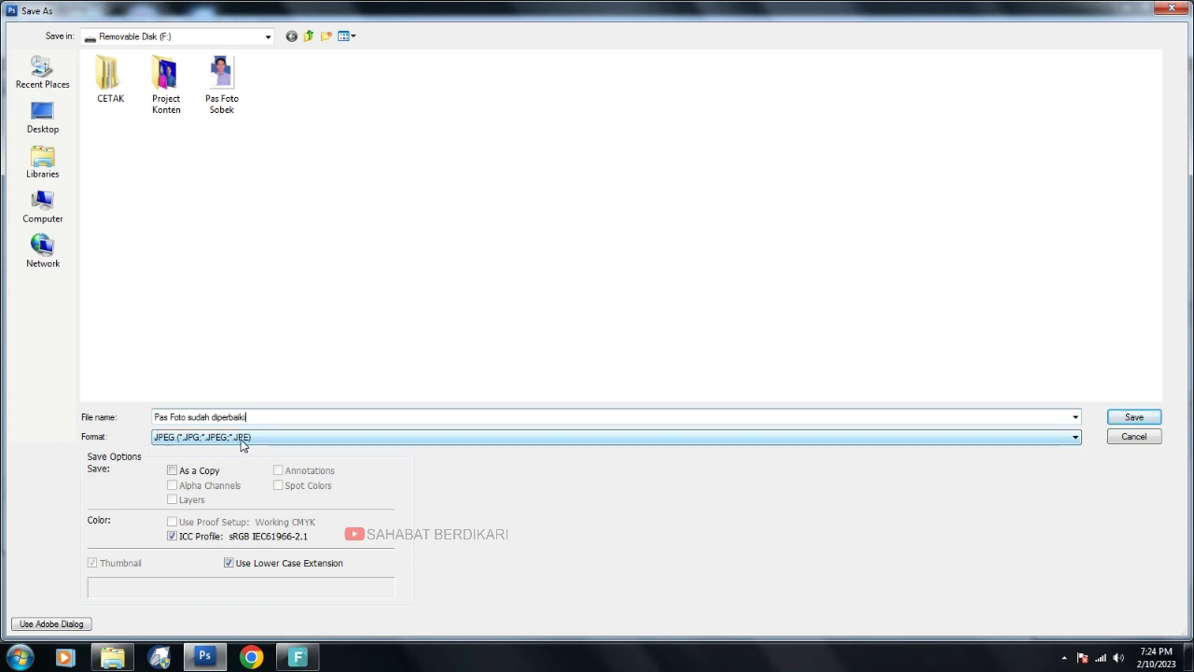
{"action": "left_click", "coordinate": [1134, 417]}
{"action": "left_click", "coordinate": [611, 173]}
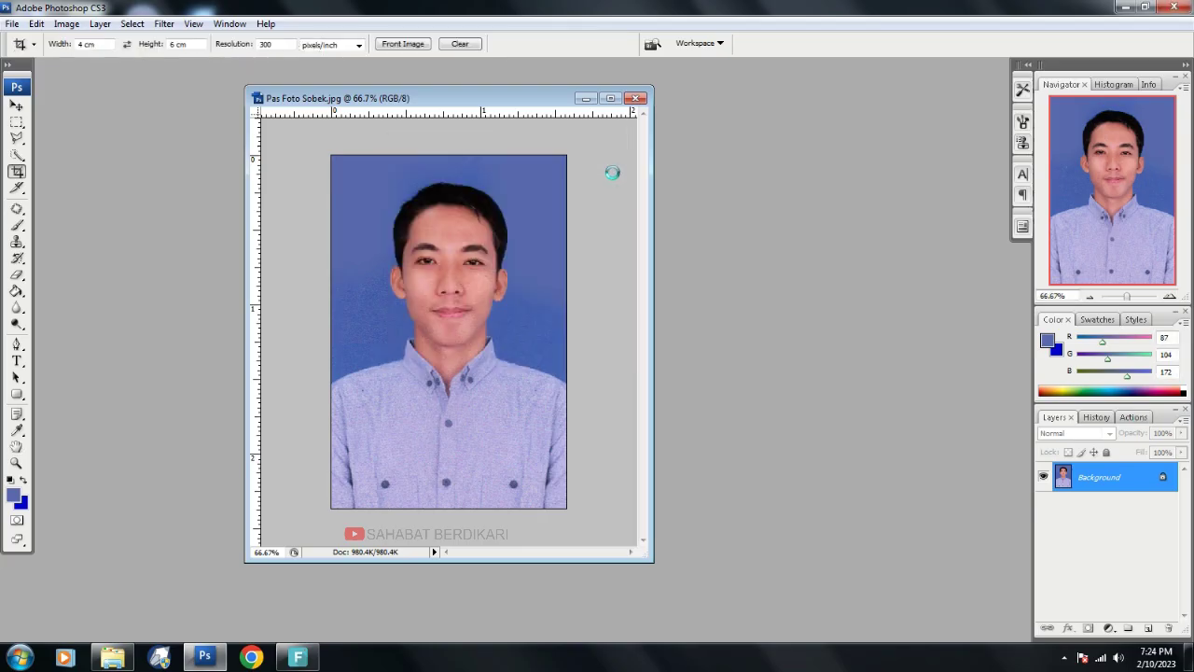
{"action": "left_click", "coordinate": [1126, 8]}
- Refresh the Removable Disk folder and compare the torn original with the repaired photo in Photo Viewer
{"action": "right_click", "coordinate": [476, 343]}
{"action": "left_click", "coordinate": [547, 405]}
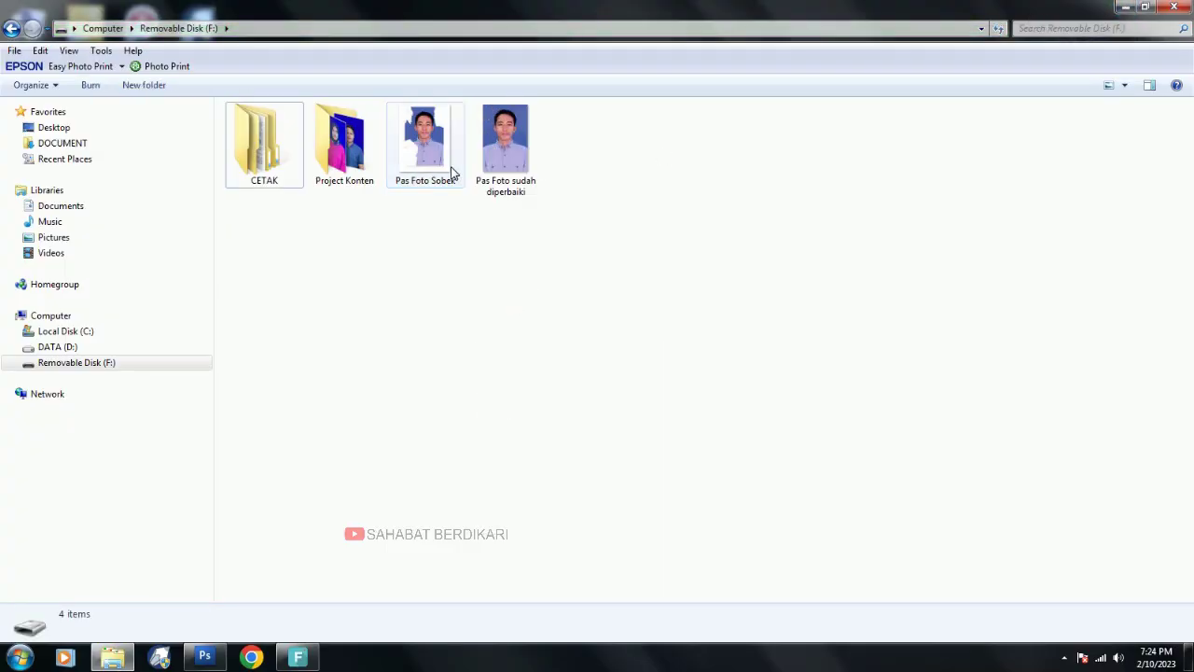
{"action": "left_click", "coordinate": [452, 172]}
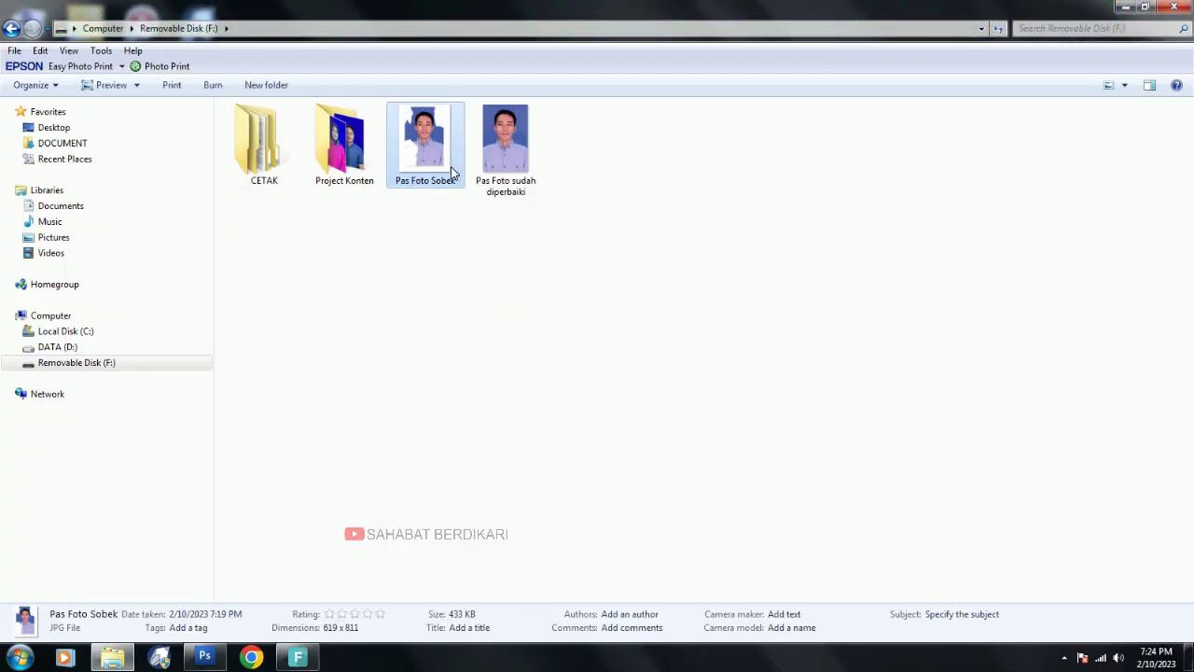
{"action": "double_click", "coordinate": [452, 173]}
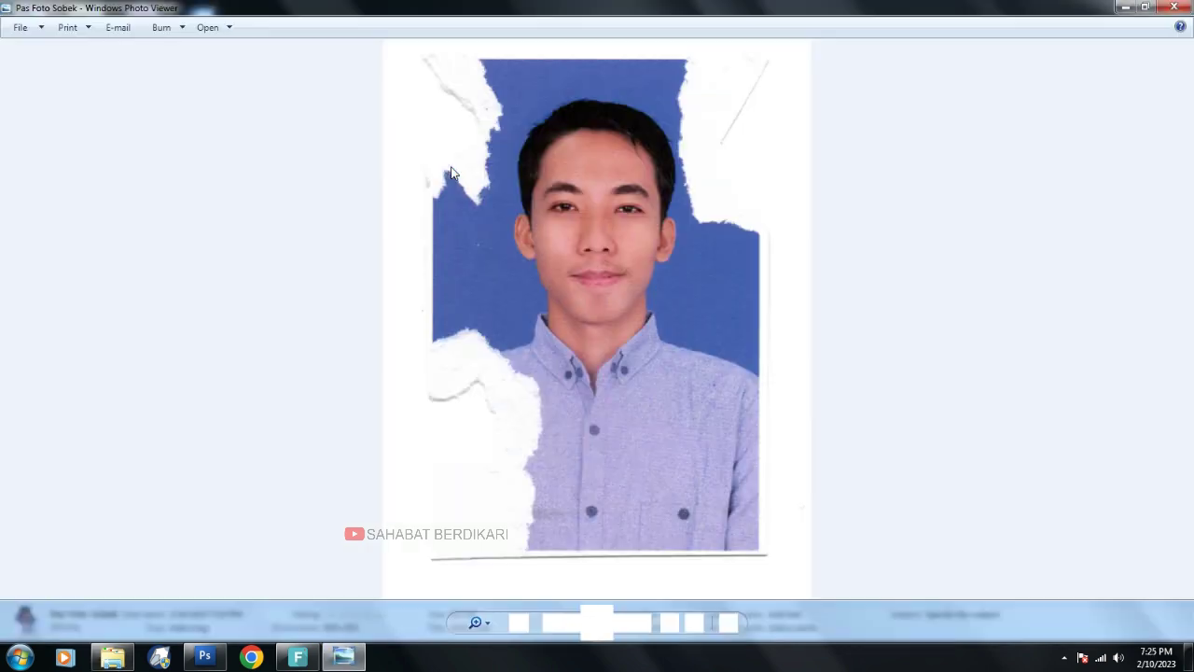
{"action": "key", "text": "Right"}
{"action": "key", "text": "Left"}
{"action": "key", "text": "Right"}
{"action": "left_click", "coordinate": [1173, 6]}
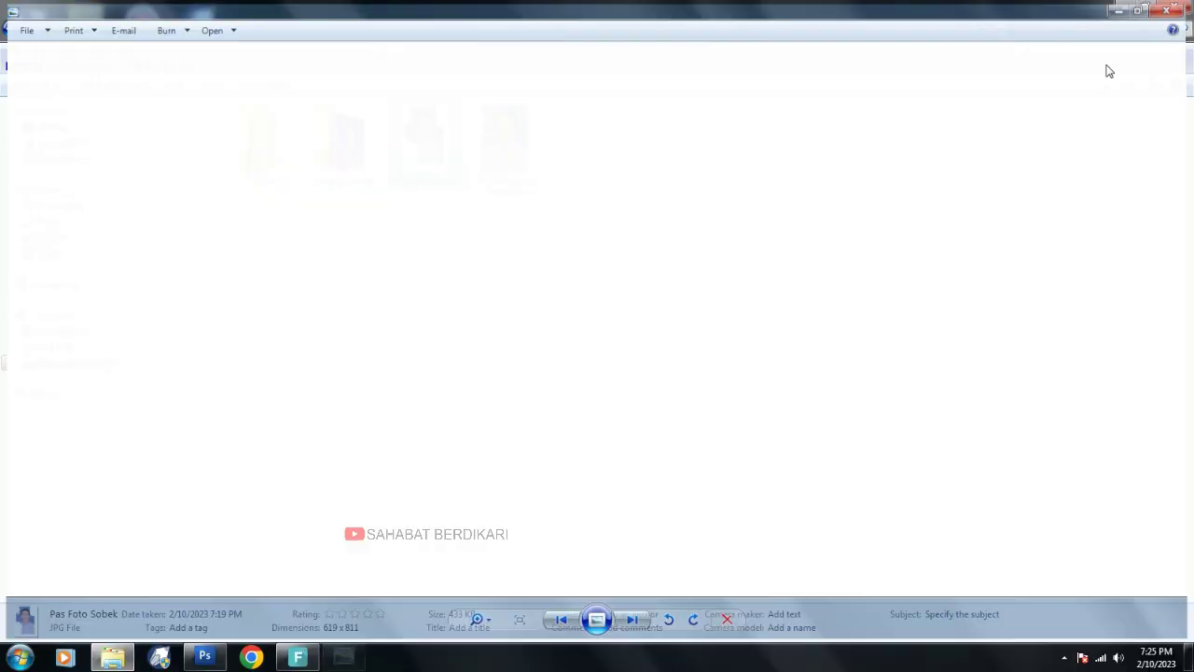